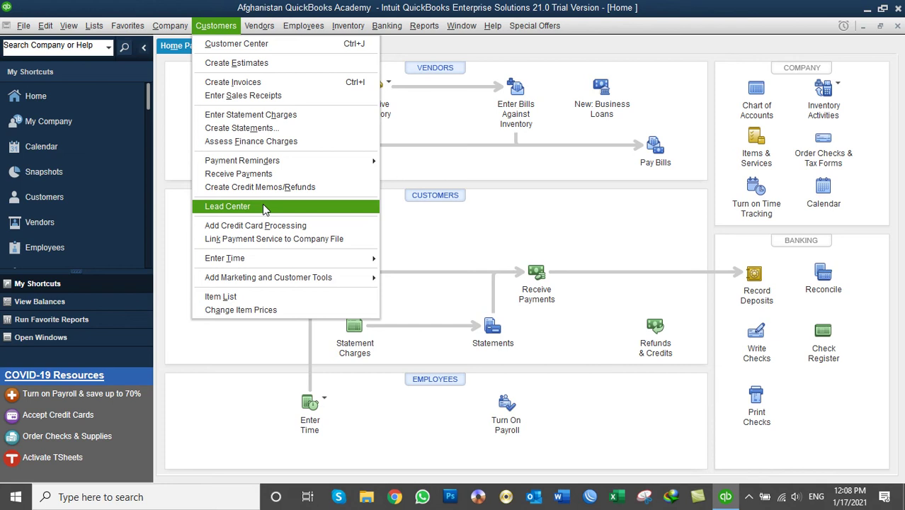
Open the Lead Center from the Customers menu and maximize it to fill the workspace.
{"action": "left_click", "coordinate": [262, 206]}
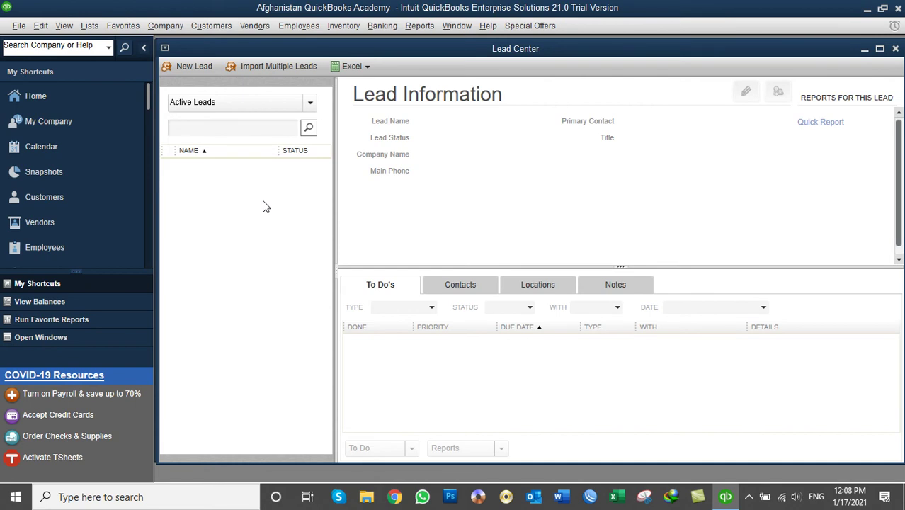
{"action": "double_click", "coordinate": [418, 48]}
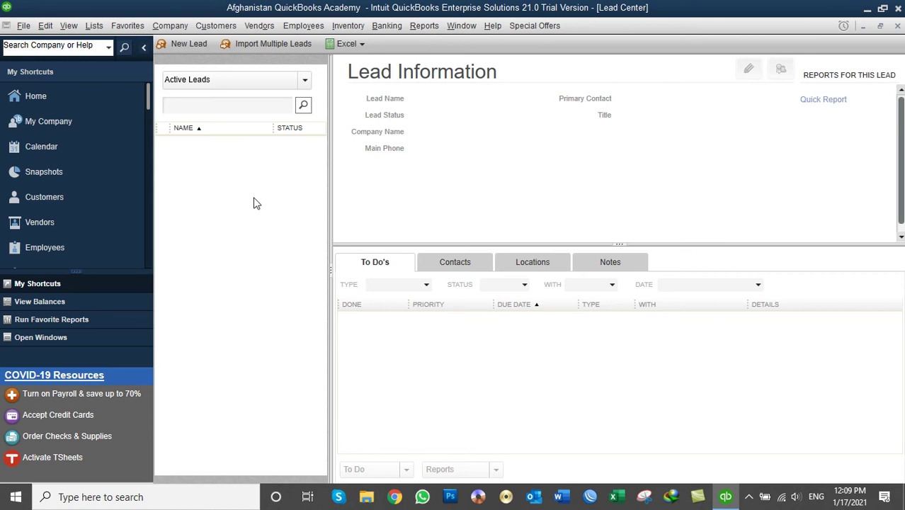
Start a new lead named 'Intercontinental Hotel Kabul' and keep its status at Hot.
{"action": "left_click", "coordinate": [187, 48]}
{"action": "left_click_drag", "start_coordinate": [328, 55], "coordinate": [462, 57]}
{"action": "left_click", "coordinate": [461, 87]}
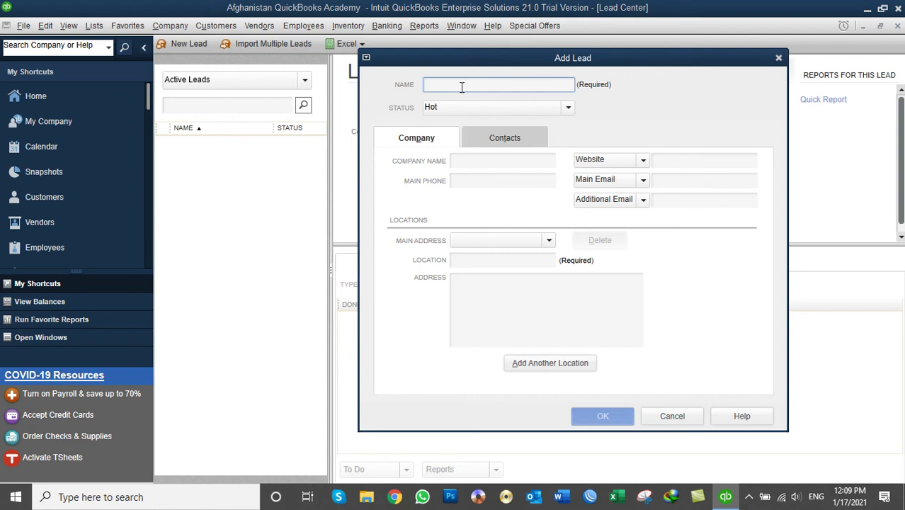
{"action": "type", "text": "Intercontinental"}
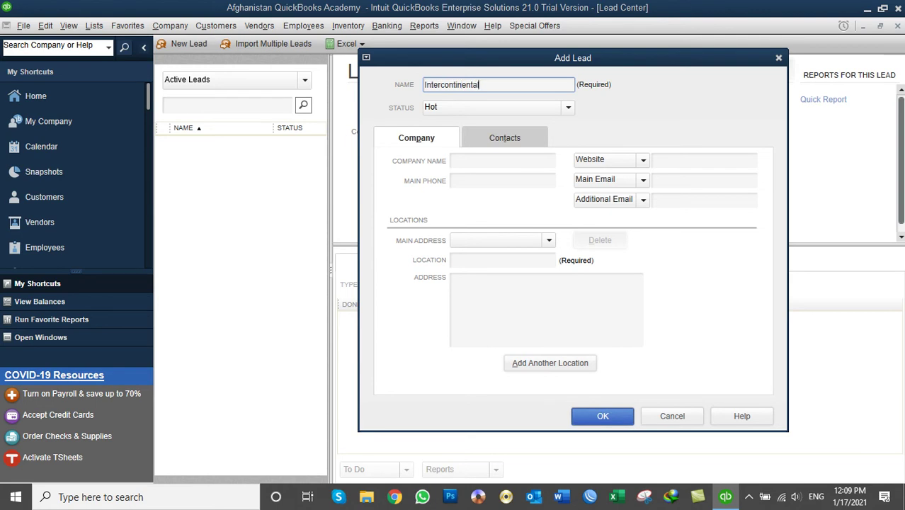
{"action": "type", "text": " Hotel Kabul"}
{"action": "double_click", "coordinate": [462, 84]}
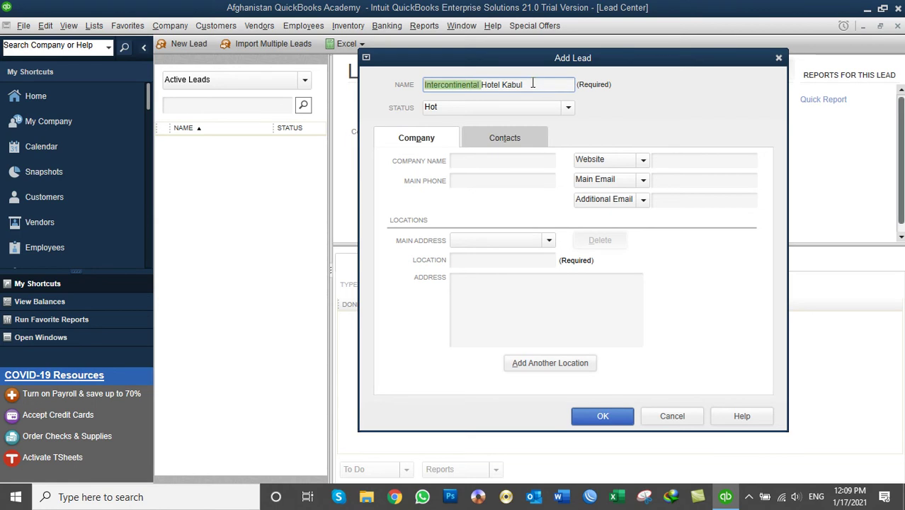
{"action": "left_click_drag", "start_coordinate": [525, 84], "coordinate": [424, 84]}
{"action": "left_click", "coordinate": [481, 107]}
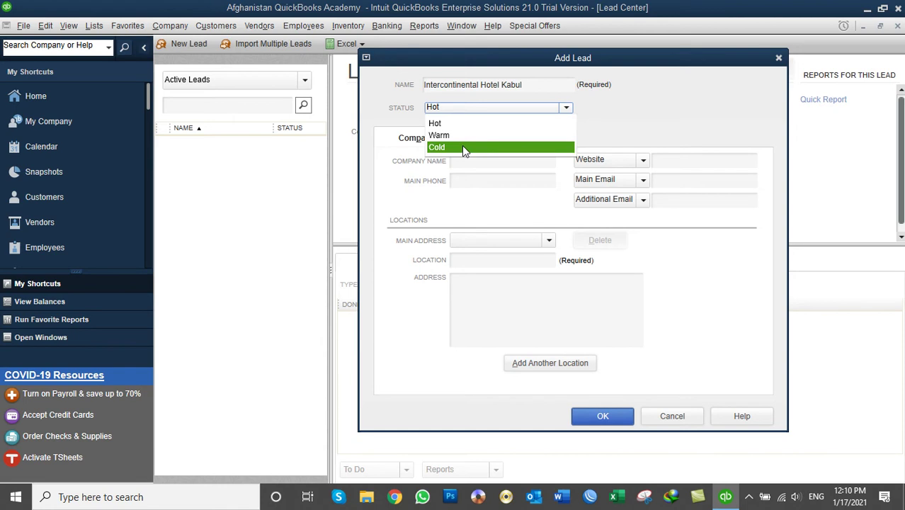
{"action": "left_click", "coordinate": [446, 125]}
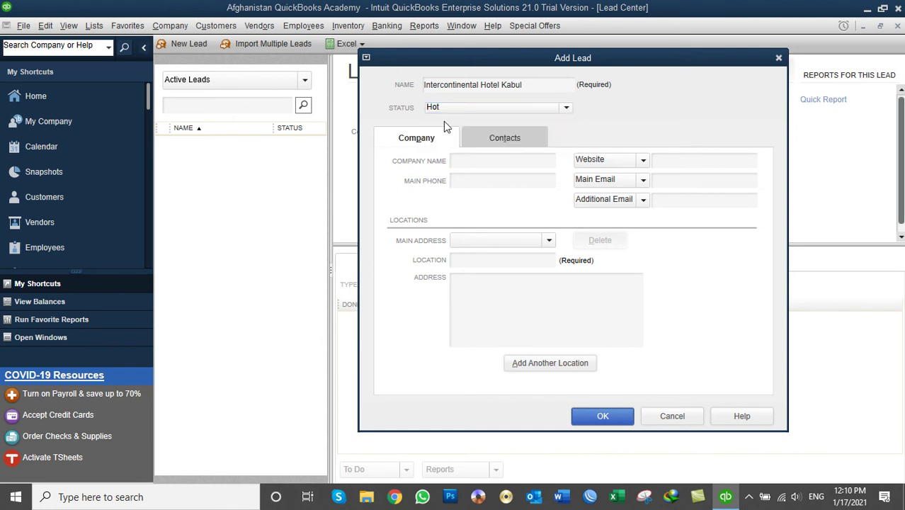
{"action": "left_click", "coordinate": [472, 164]}
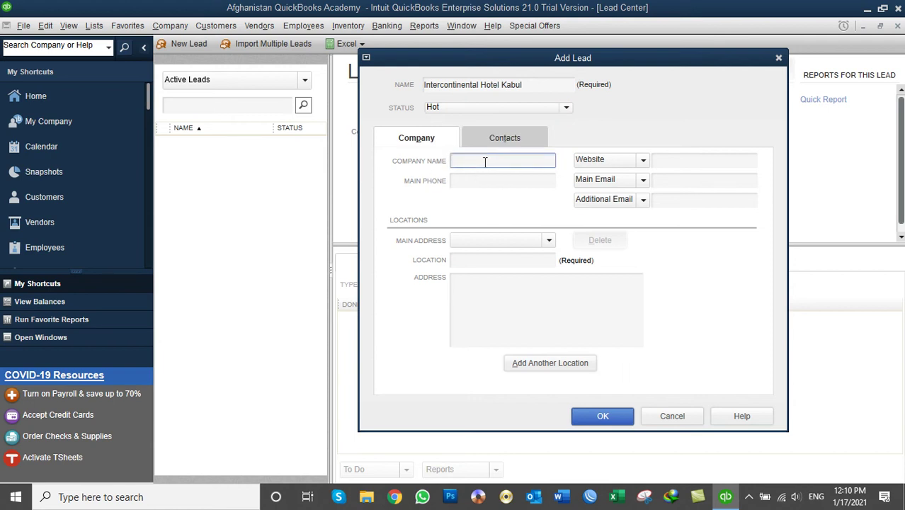
Copy the lead name into Company Name and enter the company's main phone number.
{"action": "left_click_drag", "start_coordinate": [543, 90], "coordinate": [397, 108]}
{"action": "key", "text": "ctrl+c"}
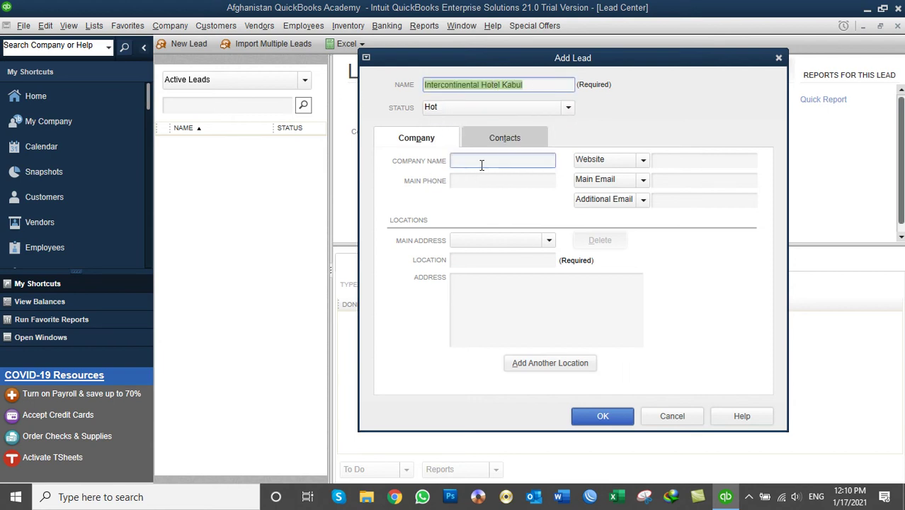
{"action": "left_click", "coordinate": [479, 162]}
{"action": "key", "text": "ctrl+v"}
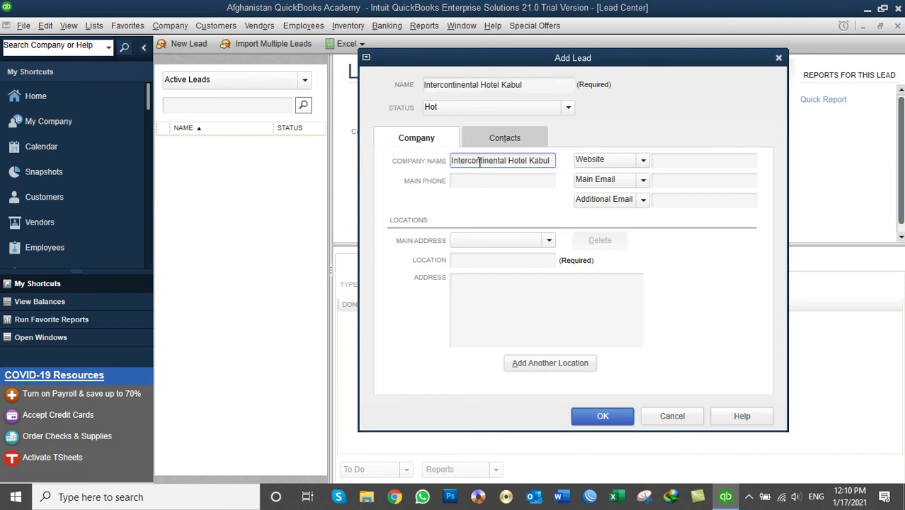
{"action": "left_click", "coordinate": [475, 180]}
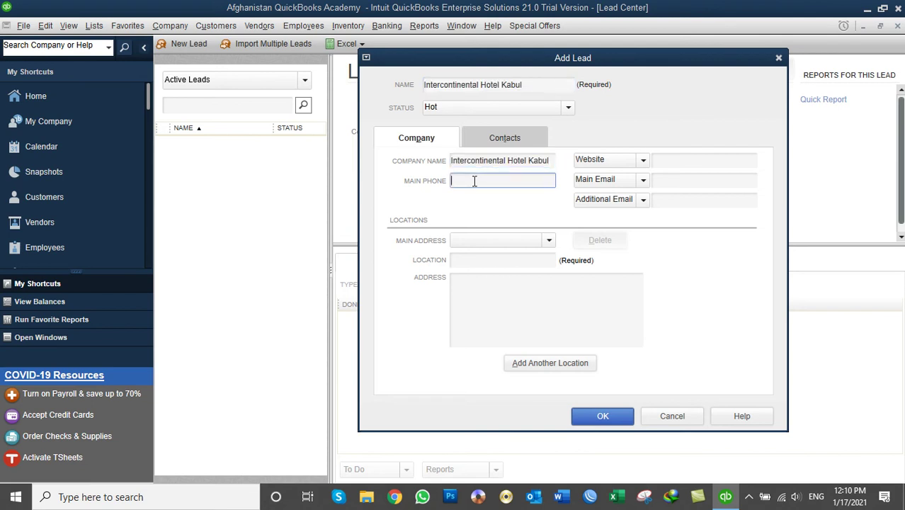
{"action": "left_click", "coordinate": [658, 160]}
{"action": "type", "text": "www.intercontinen"}
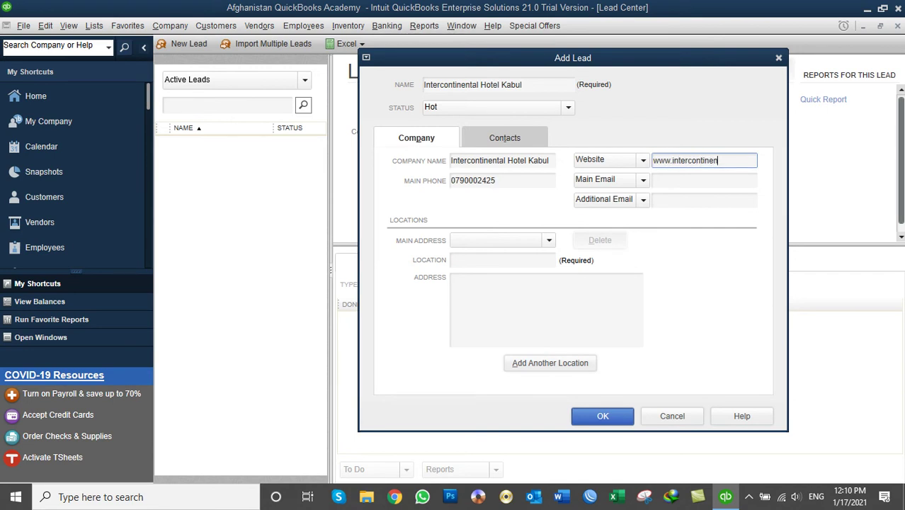
{"action": "type", "text": "talkabul.com"}
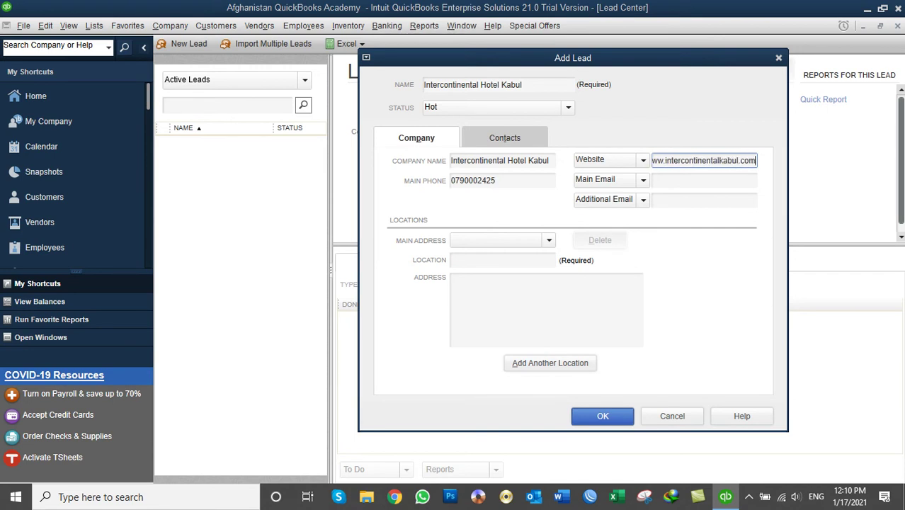
{"action": "left_click", "coordinate": [704, 181]}
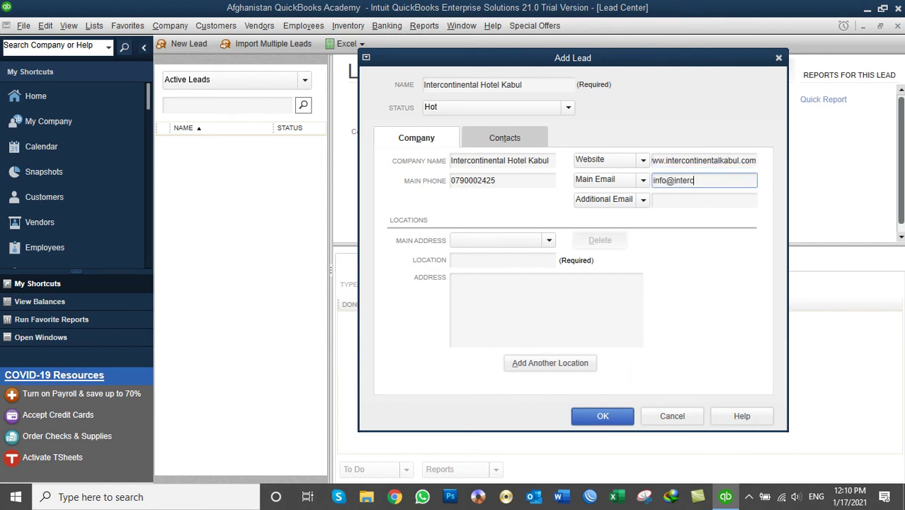
{"action": "left_click", "coordinate": [667, 202]}
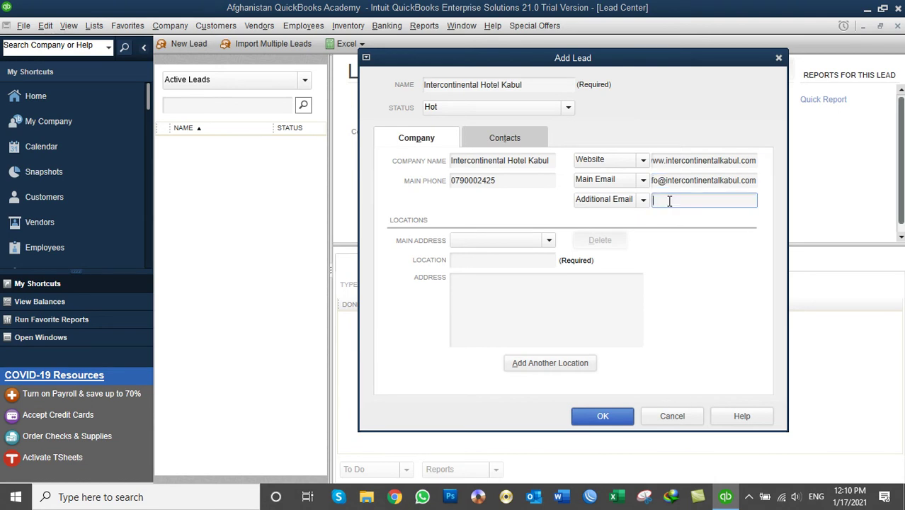
{"action": "left_click", "coordinate": [522, 253]}
{"action": "left_click", "coordinate": [485, 259]}
{"action": "type", "text": "Kabul"}
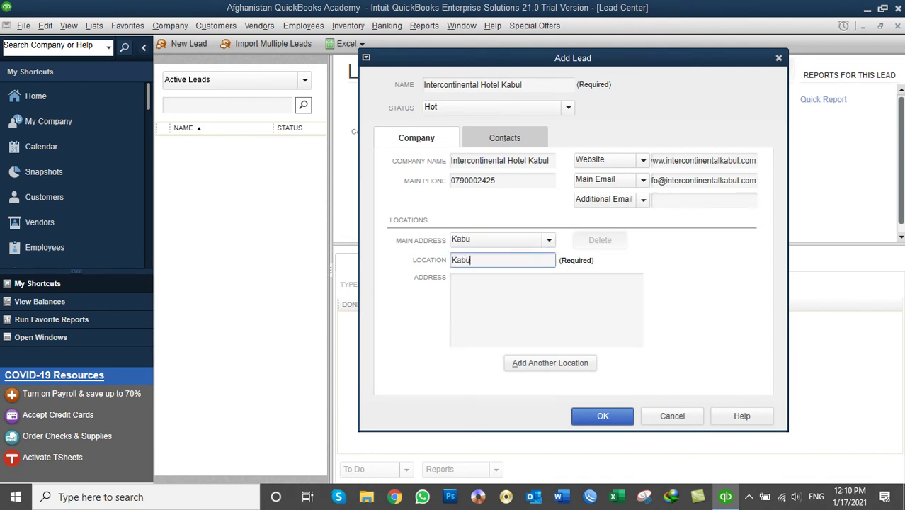
{"action": "left_click", "coordinate": [513, 296]}
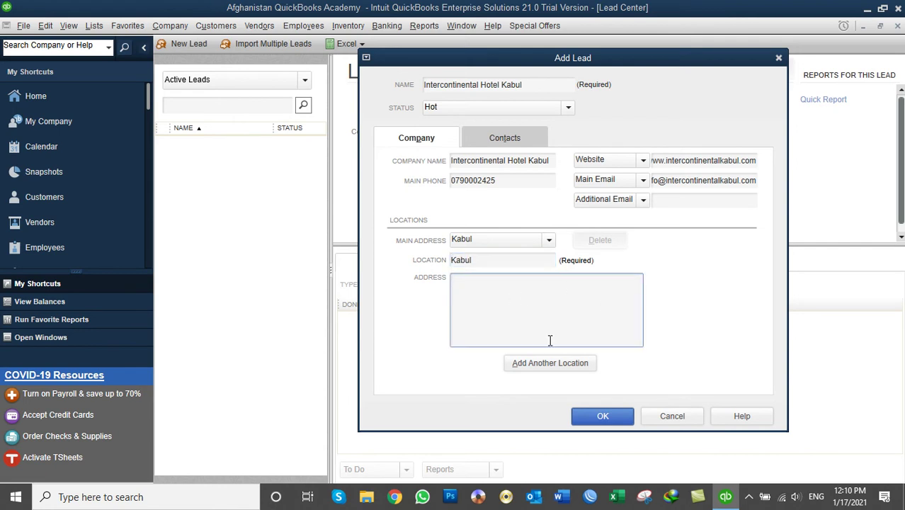
Review the lead's contact details, keeping the primary contact selected.
{"action": "left_click", "coordinate": [502, 142]}
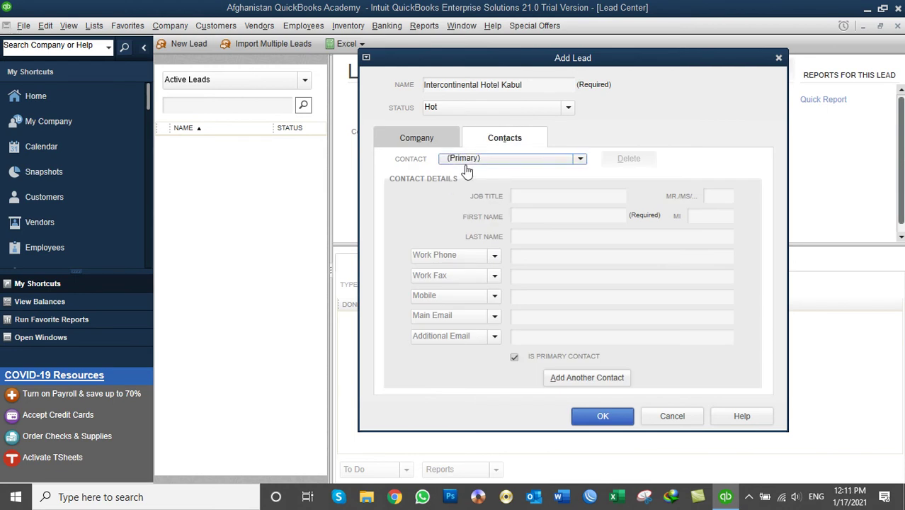
{"action": "left_click", "coordinate": [581, 160]}
{"action": "left_click", "coordinate": [580, 160]}
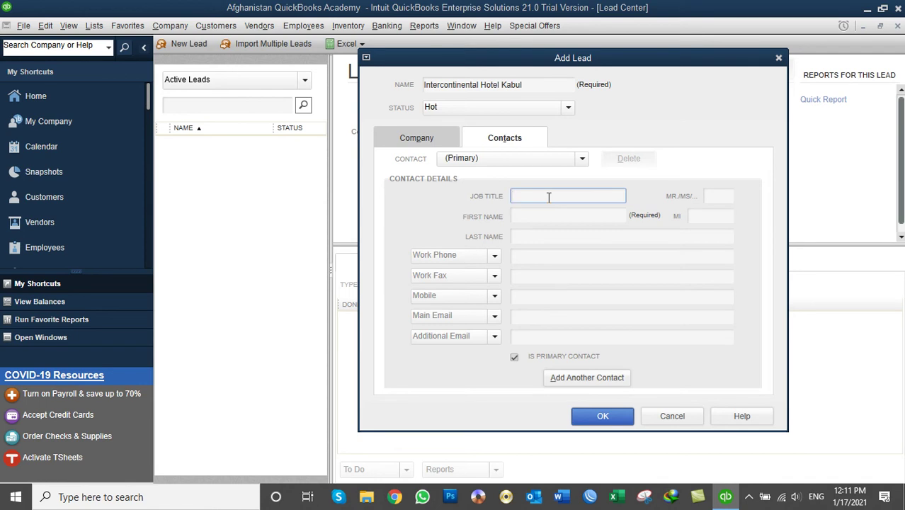
{"action": "left_click_drag", "start_coordinate": [556, 85], "coordinate": [418, 87]}
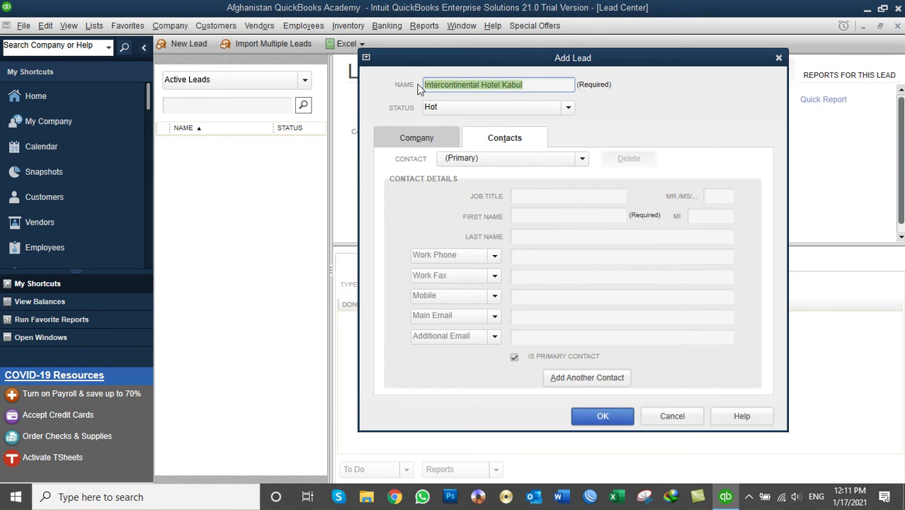
{"action": "left_click", "coordinate": [528, 197]}
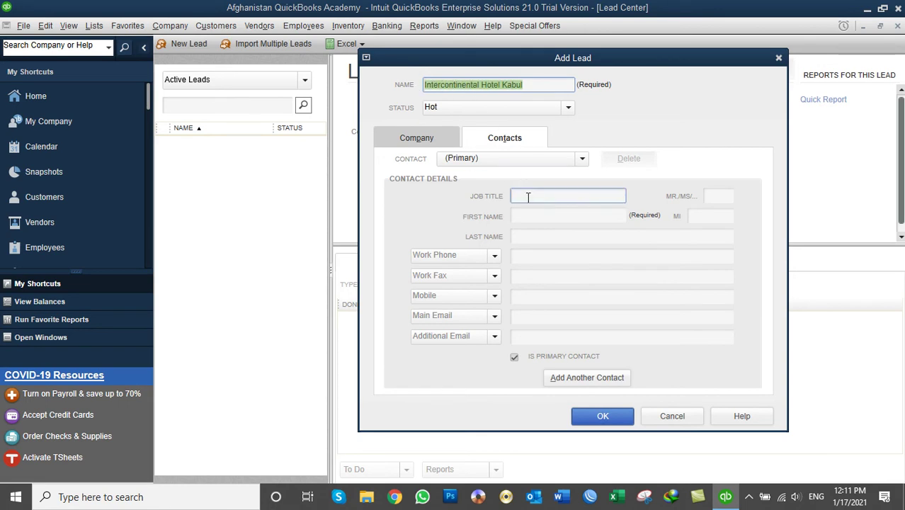
{"action": "left_click", "coordinate": [531, 216]}
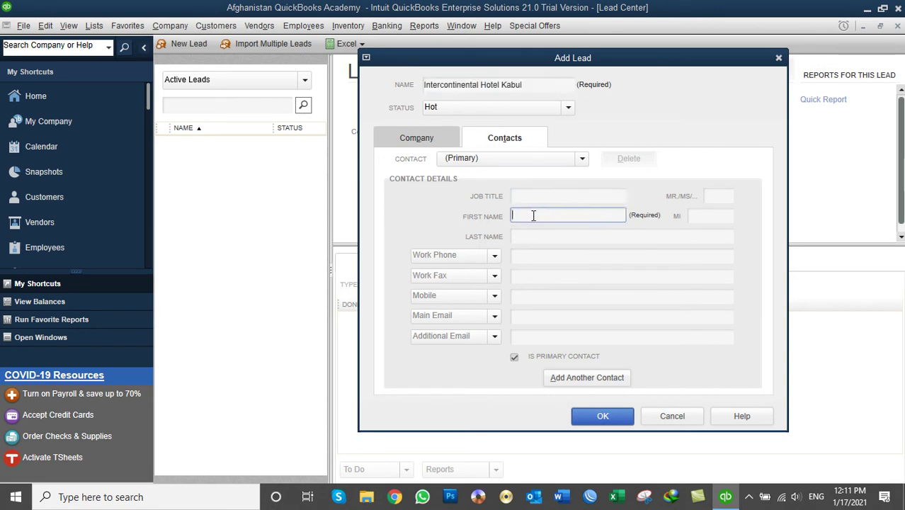
{"action": "left_click", "coordinate": [551, 235]}
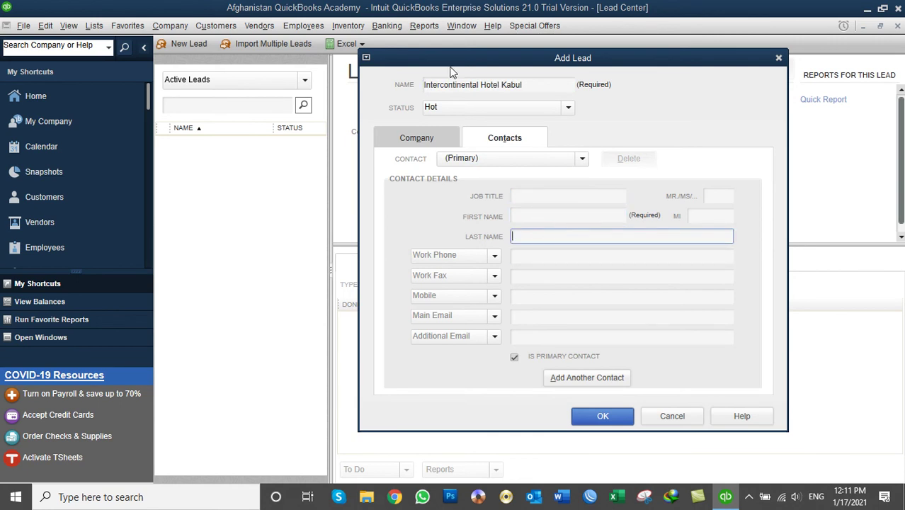
{"action": "left_click_drag", "start_coordinate": [529, 85], "coordinate": [414, 83]}
{"action": "left_click", "coordinate": [521, 195]}
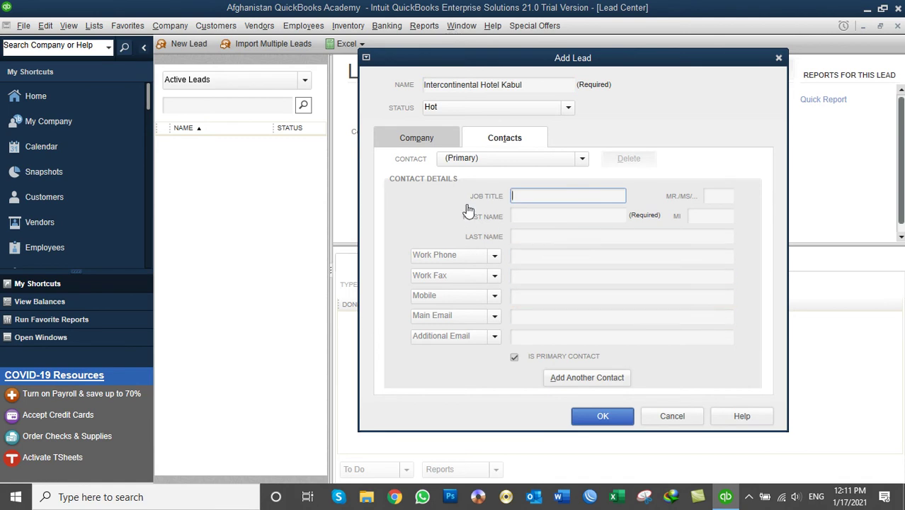
Return to the company details and save the Intercontinental Hotel Kabul lead.
{"action": "left_click", "coordinate": [416, 138]}
{"action": "left_click", "coordinate": [504, 138]}
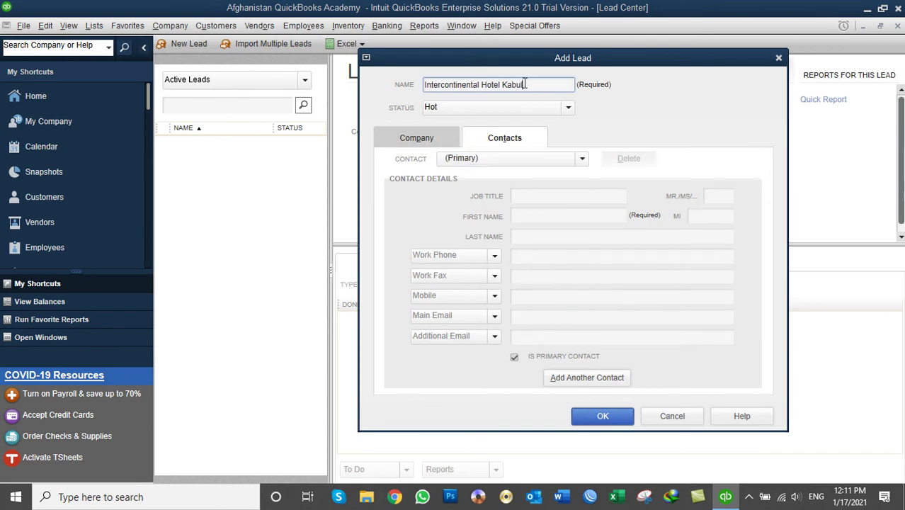
{"action": "left_click_drag", "start_coordinate": [529, 85], "coordinate": [418, 96]}
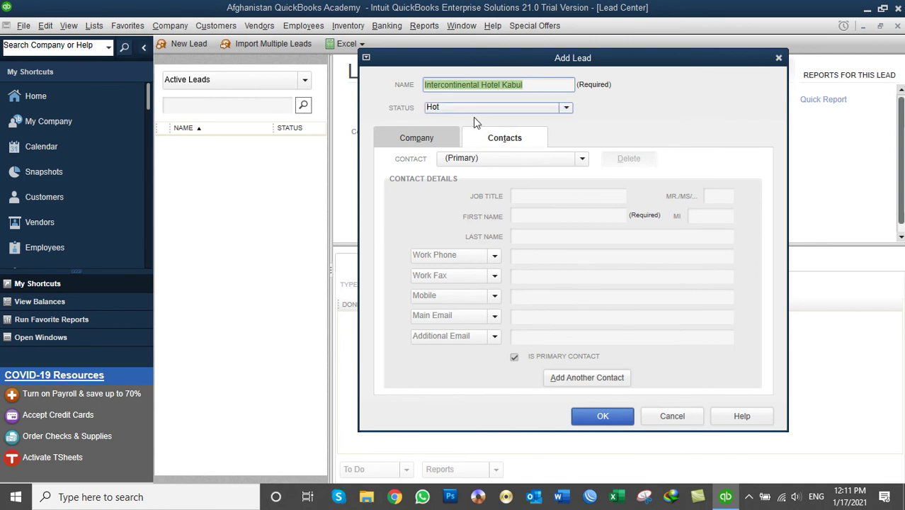
{"action": "left_click", "coordinate": [435, 141]}
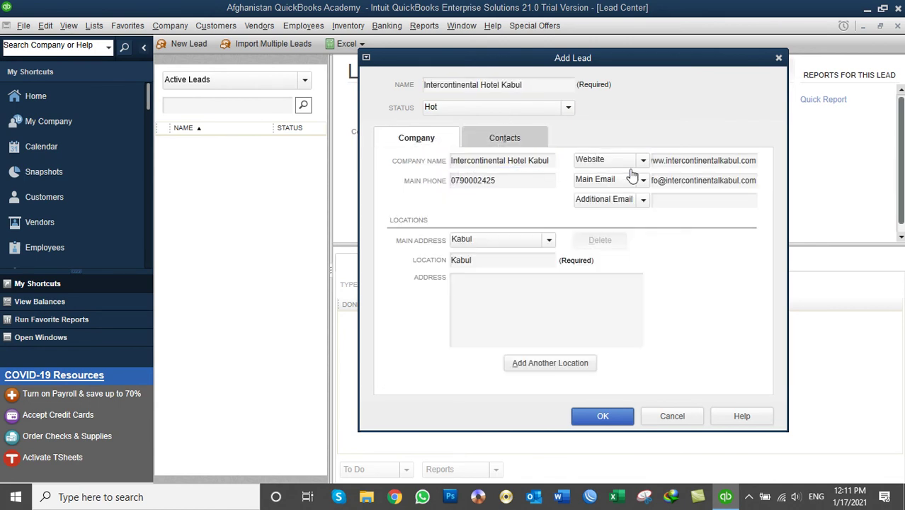
{"action": "left_click", "coordinate": [602, 423]}
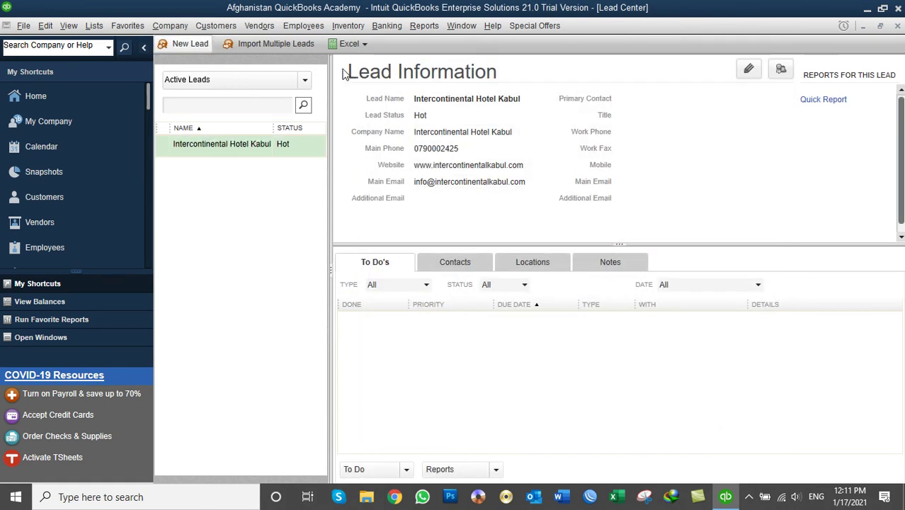
Create a new lead named 'A to Z Food Services' with status Warm.
{"action": "left_click_drag", "start_coordinate": [330, 77], "coordinate": [375, 85]}
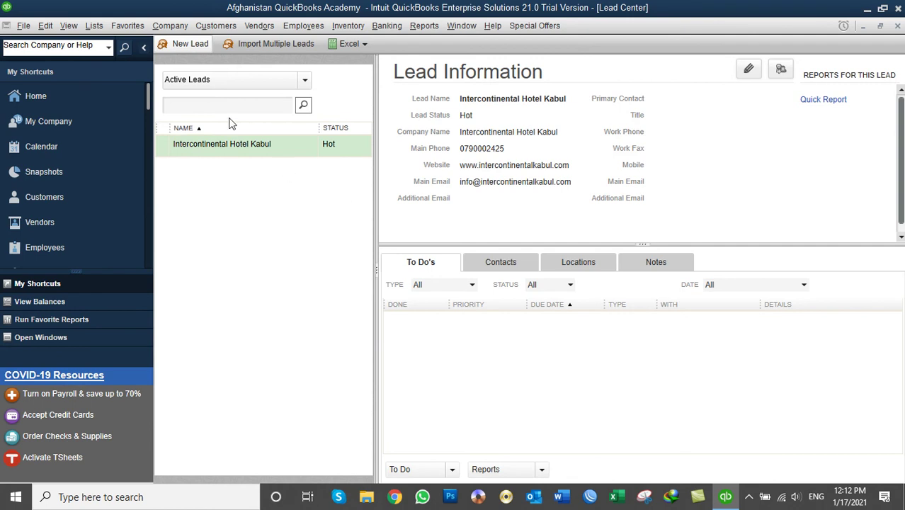
{"action": "left_click", "coordinate": [189, 45]}
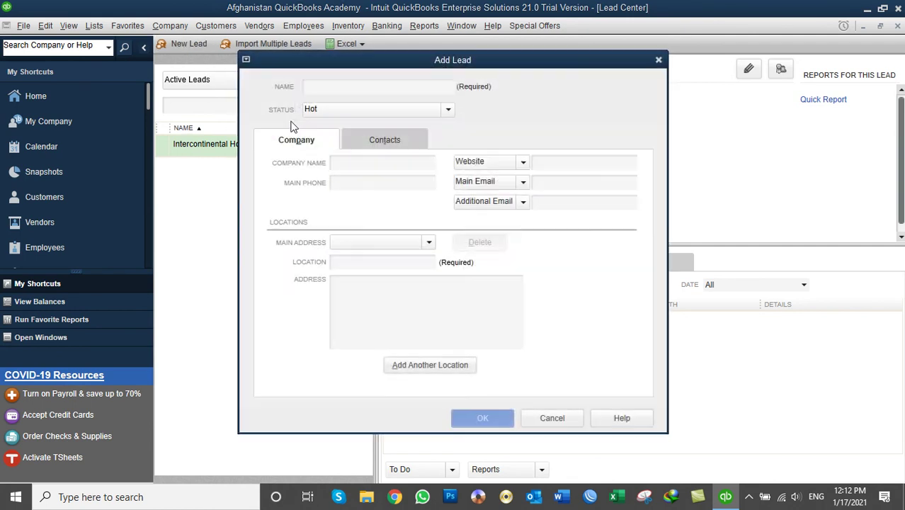
{"action": "left_click", "coordinate": [345, 87]}
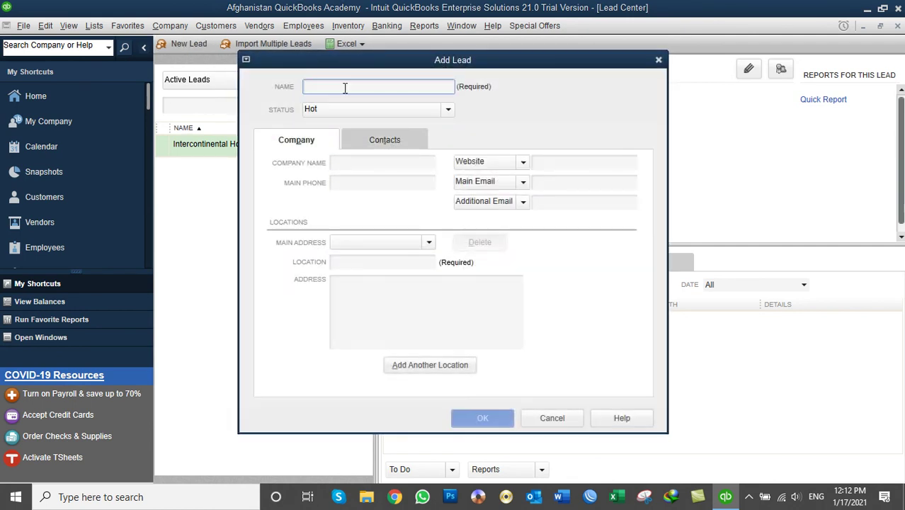
{"action": "type", "text": "A"}
{"action": "key", "text": "BackSpace"}
{"action": "type", "text": "A to Z"}
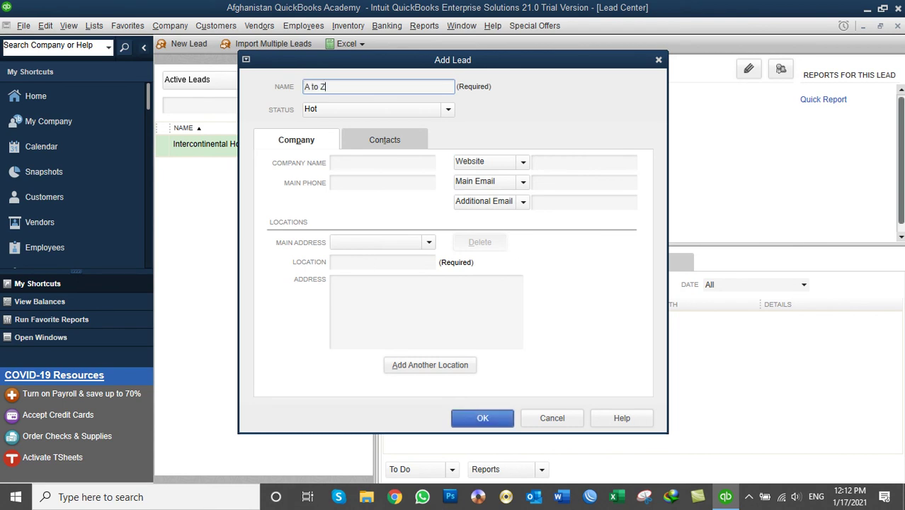
{"action": "type", "text": " Food Services"}
{"action": "left_click", "coordinate": [379, 110]}
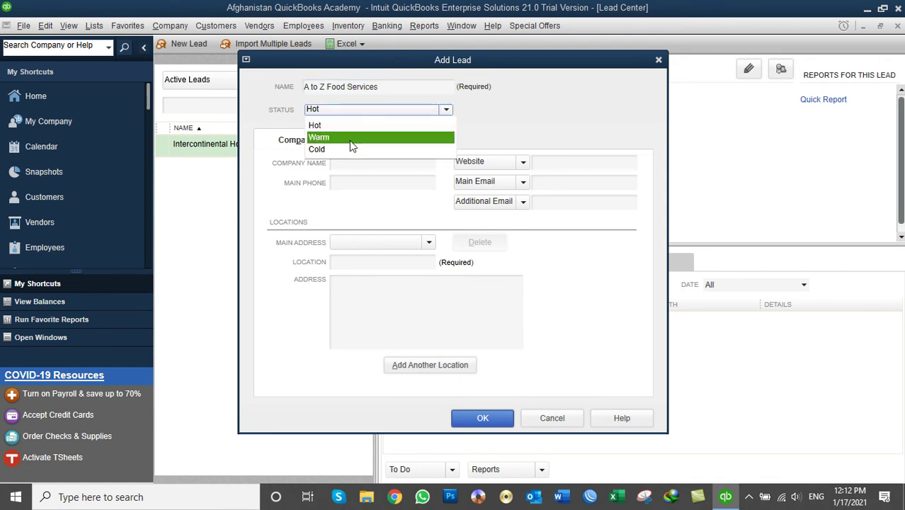
{"action": "left_click", "coordinate": [352, 145]}
Copy the name into Company Name, add the main phone number, and save the lead.
{"action": "left_click", "coordinate": [402, 90]}
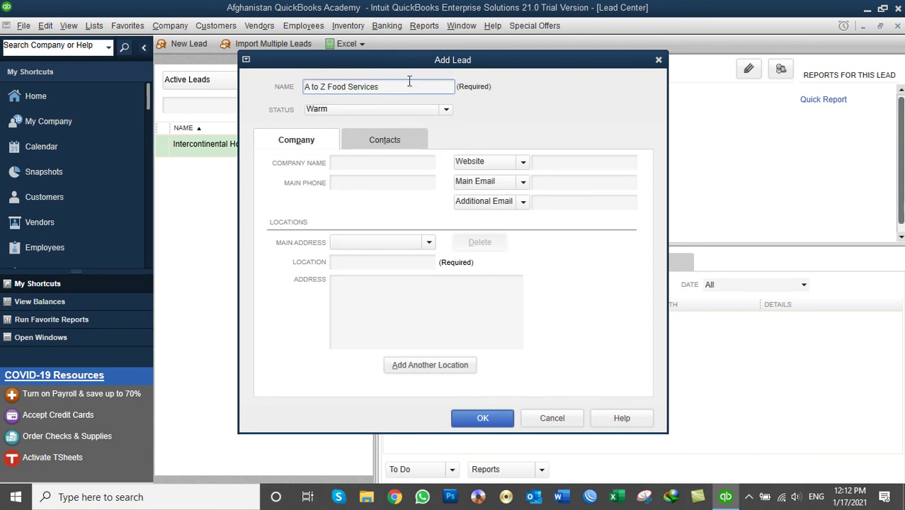
{"action": "left_click_drag", "start_coordinate": [402, 91], "coordinate": [245, 91]}
{"action": "key", "text": "ctrl+c"}
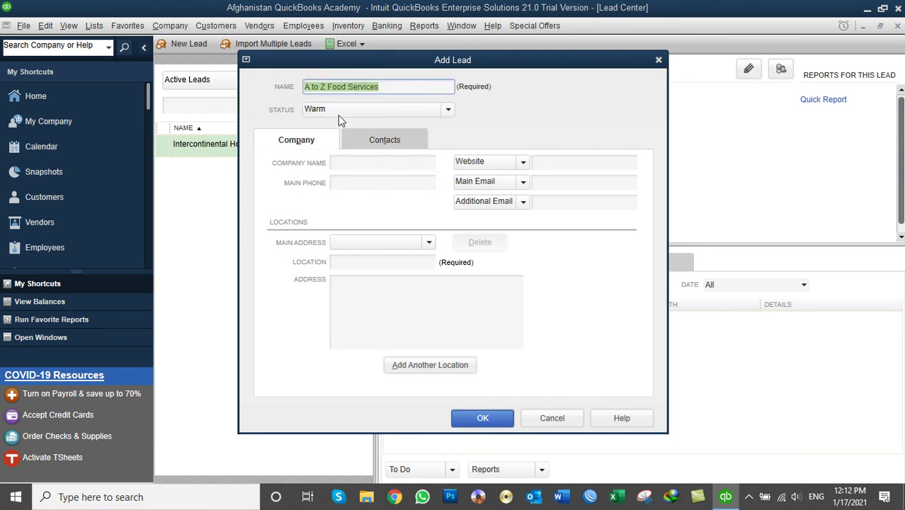
{"action": "left_click", "coordinate": [359, 164]}
{"action": "key", "text": "ctrl+v"}
{"action": "left_click", "coordinate": [366, 184]}
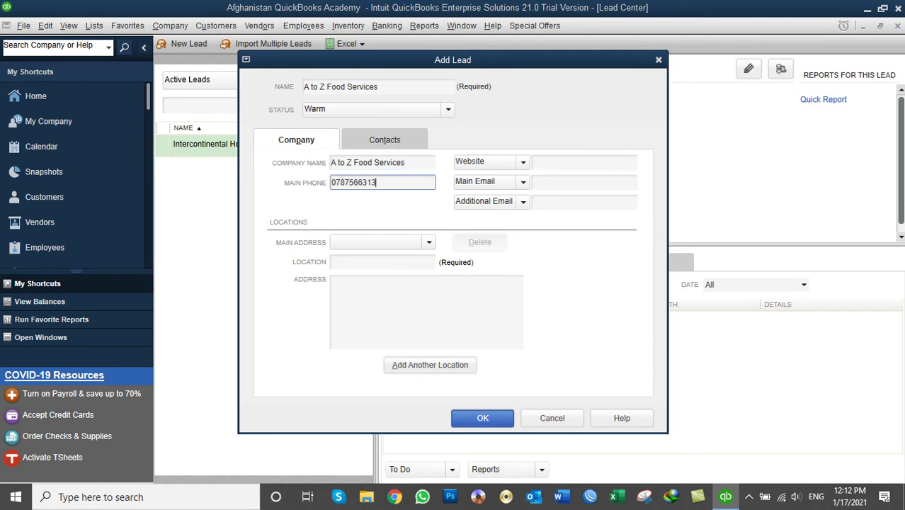
{"action": "left_click", "coordinate": [555, 162]}
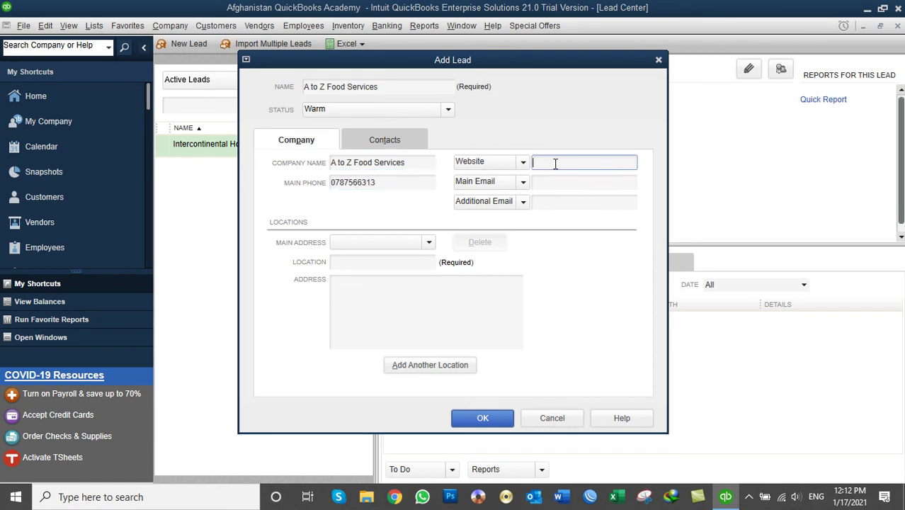
{"action": "left_click", "coordinate": [552, 182]}
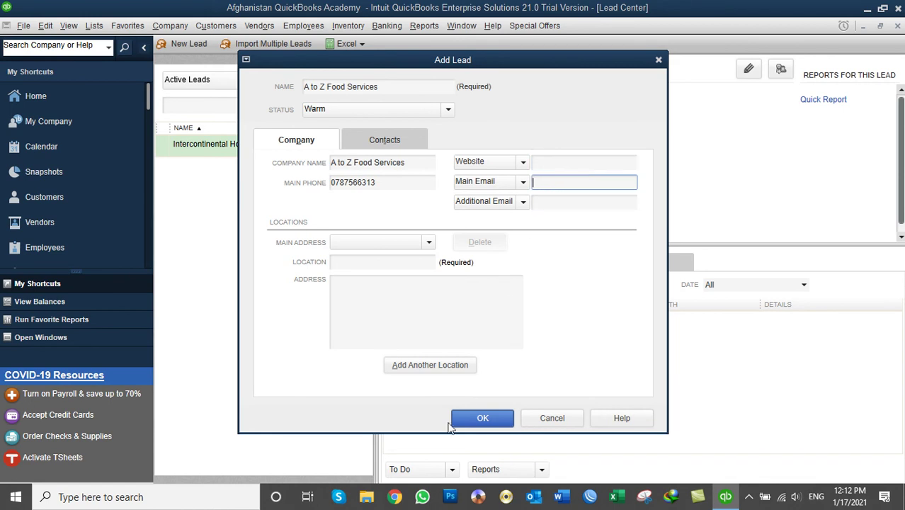
{"action": "left_click", "coordinate": [484, 425]}
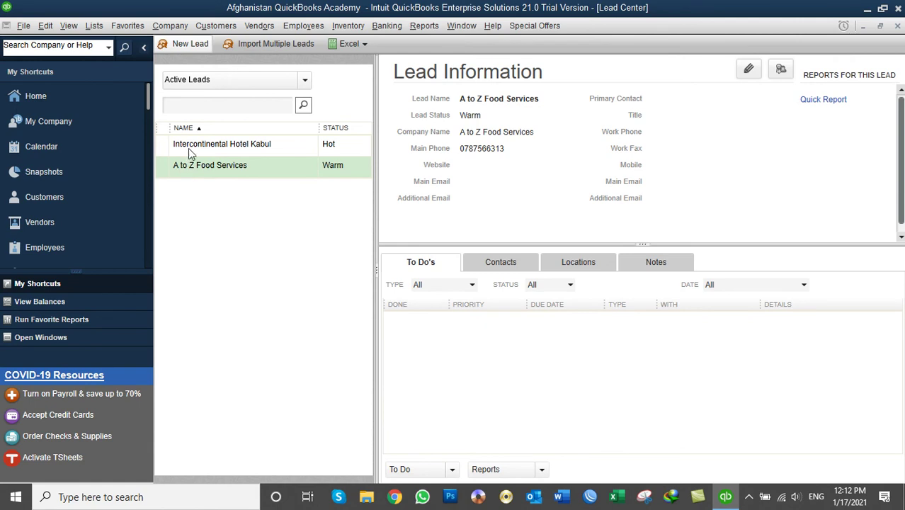
{"action": "left_click", "coordinate": [190, 45]}
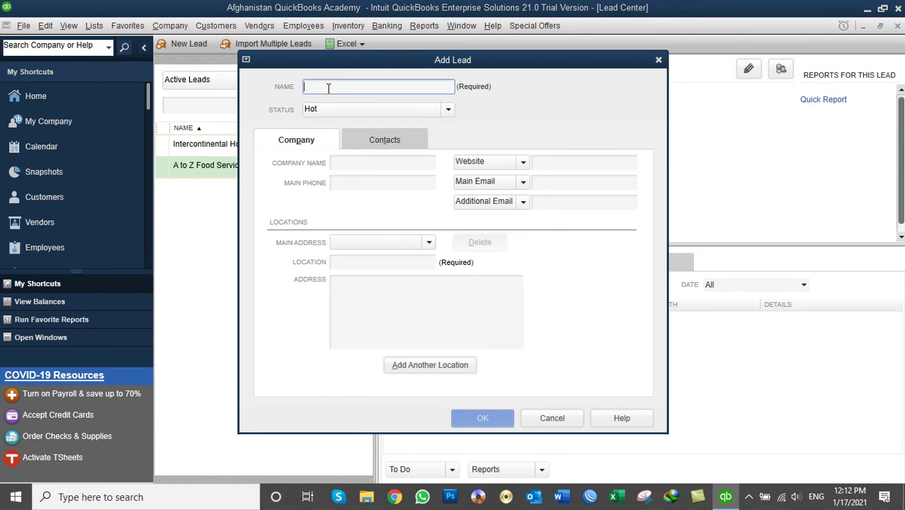
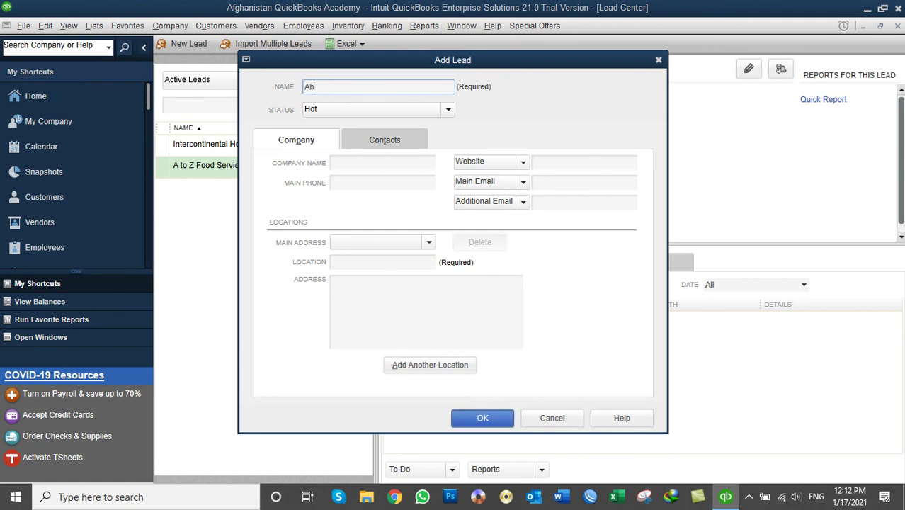
Name the new lead after its contact person and set its status to Cold.
{"action": "left_click", "coordinate": [337, 109]}
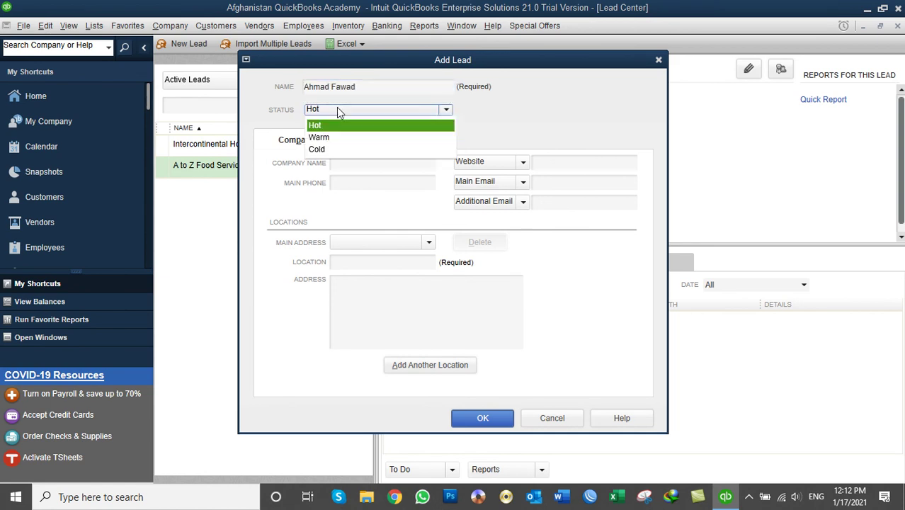
{"action": "left_click", "coordinate": [332, 149]}
{"action": "left_click", "coordinate": [358, 165]}
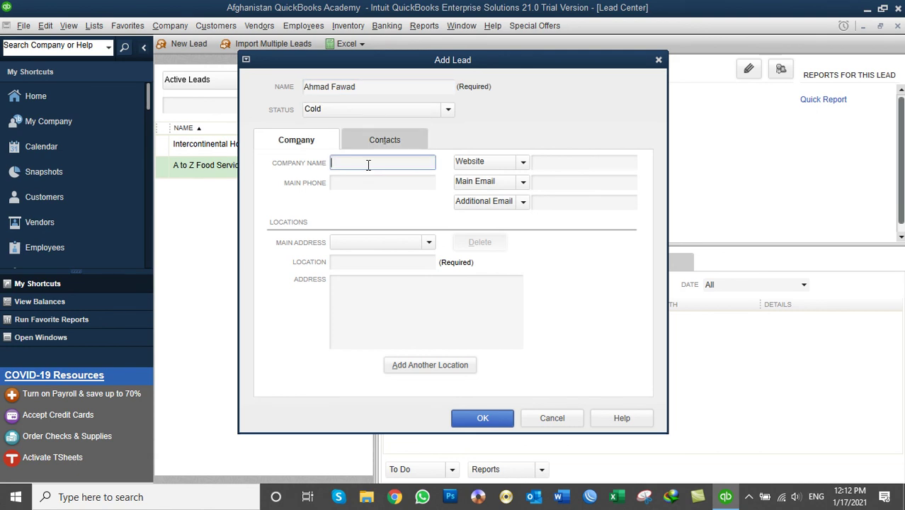
{"action": "type", "text": "NetZoon"}
{"action": "left_click", "coordinate": [388, 186]}
{"action": "left_click", "coordinate": [556, 169]}
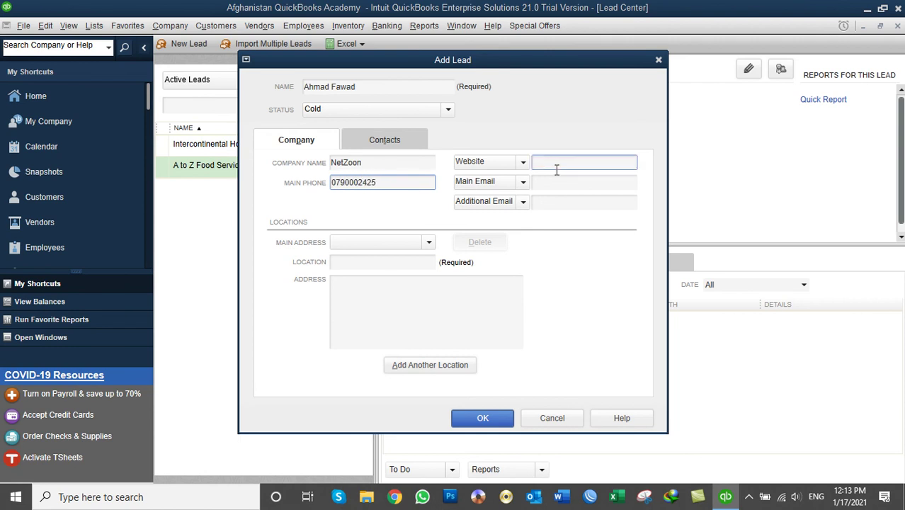
{"action": "type", "text": "netzoon"}
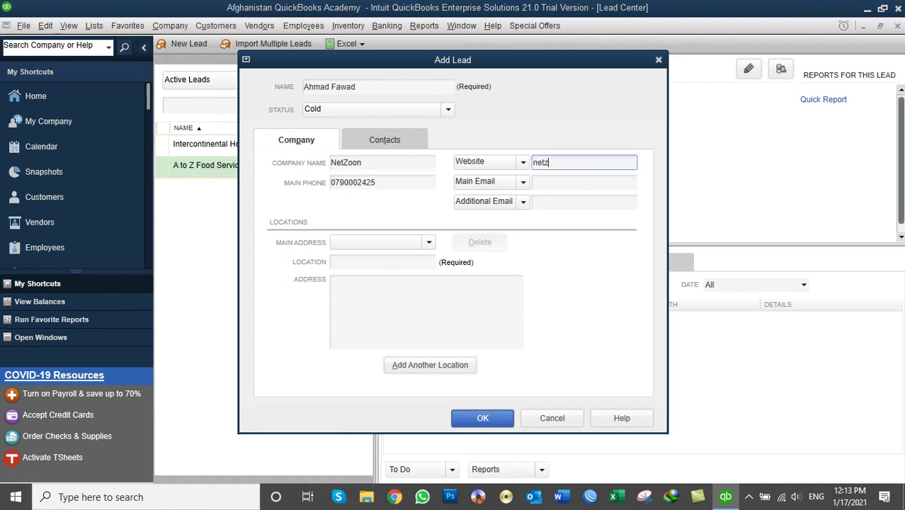
{"action": "key", "text": "BackSpace"}
{"action": "key", "text": "BackSpace"}
{"action": "key", "text": "BackSpace"}
{"action": "type", "text": "www.netzoon.com"}
{"action": "left_click", "coordinate": [571, 184]}
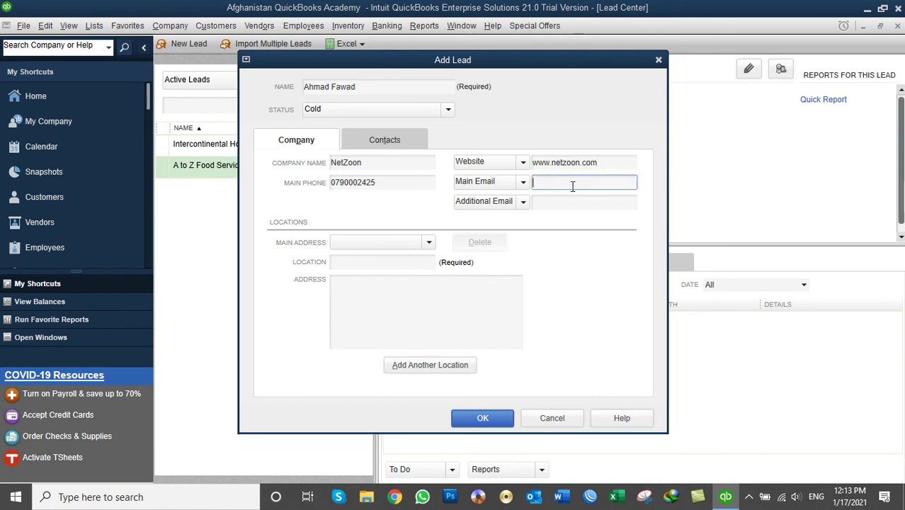
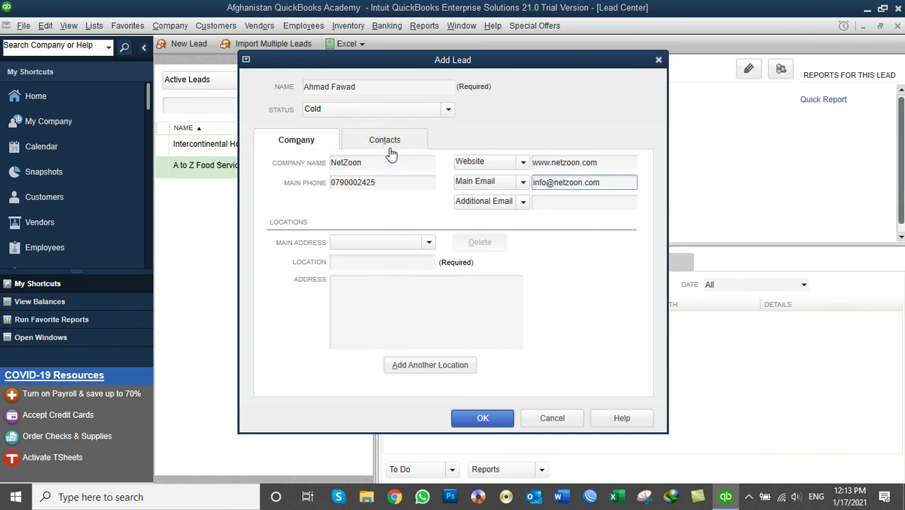
Give the NetZoon lead's primary contact the job title Director.
{"action": "left_click", "coordinate": [385, 140]}
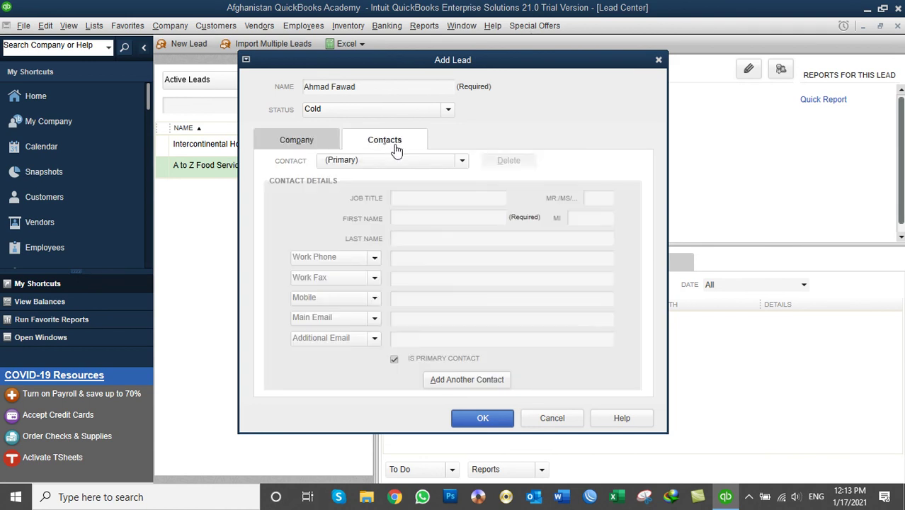
{"action": "left_click", "coordinate": [366, 88]}
{"action": "left_click_drag", "start_coordinate": [365, 91], "coordinate": [293, 93]}
{"action": "left_click", "coordinate": [419, 202]}
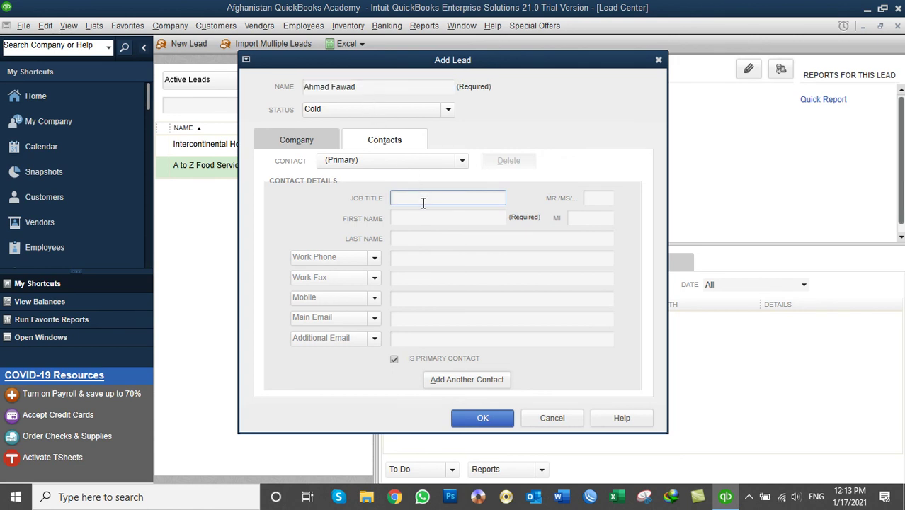
{"action": "type", "text": "Director"}
{"action": "key", "text": "Tab"}
Enter the contact's salutation Mr. with first and last name, then save the lead.
{"action": "left_click", "coordinate": [598, 196]}
{"action": "type", "text": "Mr"}
{"action": "key", "text": "Tab"}
{"action": "key", "text": "Tab"}
{"action": "key", "text": "Tab"}
{"action": "key", "text": "Tab"}
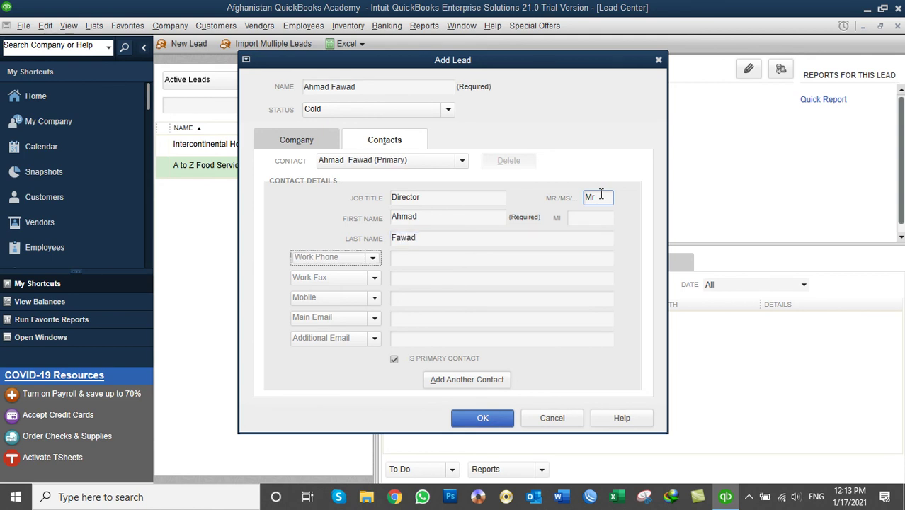
{"action": "left_click", "coordinate": [454, 258]}
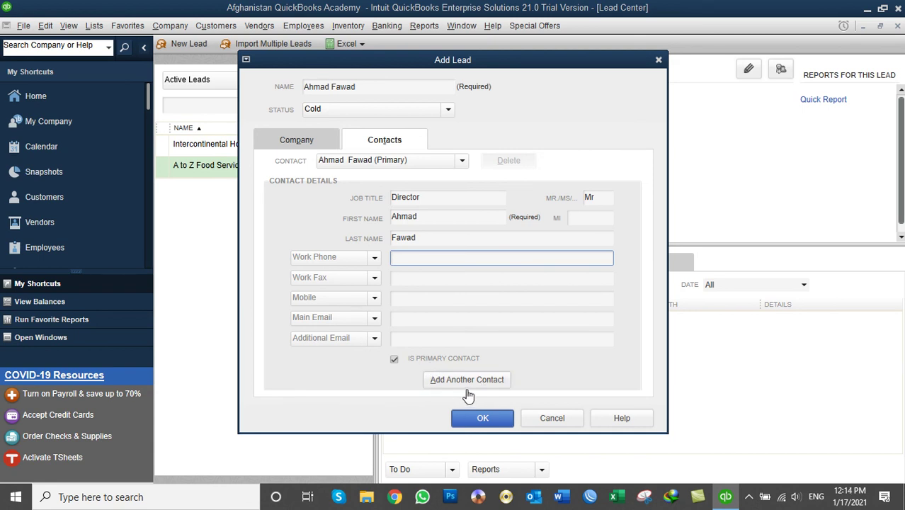
{"action": "left_click", "coordinate": [481, 419]}
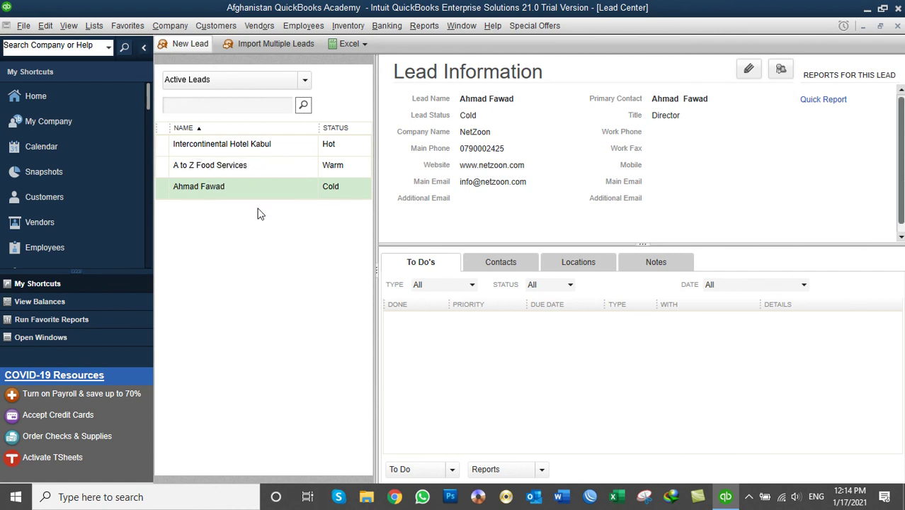
Filter the lead list to Hot, then Warm, then back to All Leads.
{"action": "left_click", "coordinate": [239, 144]}
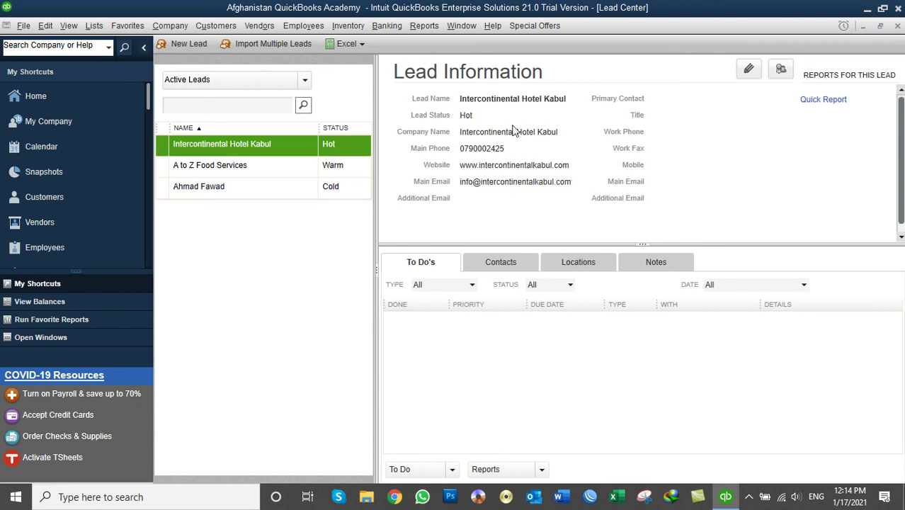
{"action": "left_click", "coordinate": [275, 82]}
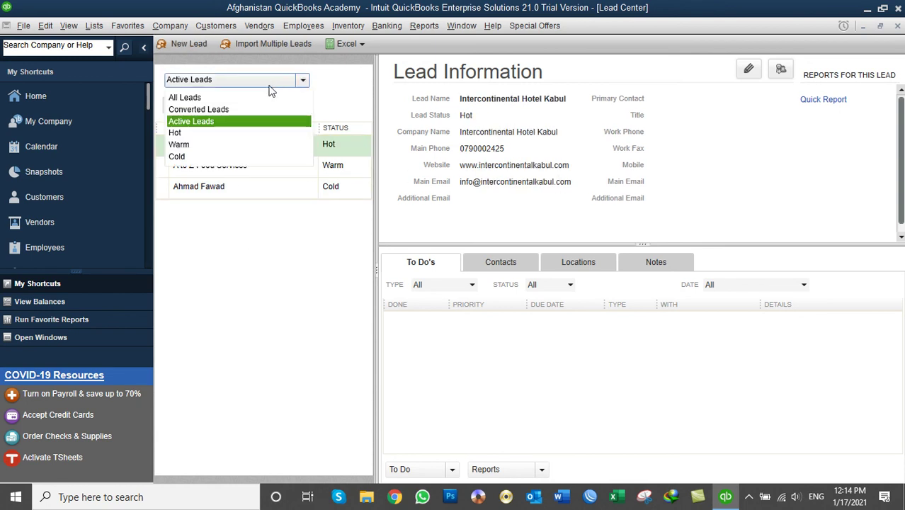
{"action": "left_click", "coordinate": [239, 97]}
{"action": "left_click", "coordinate": [243, 83]}
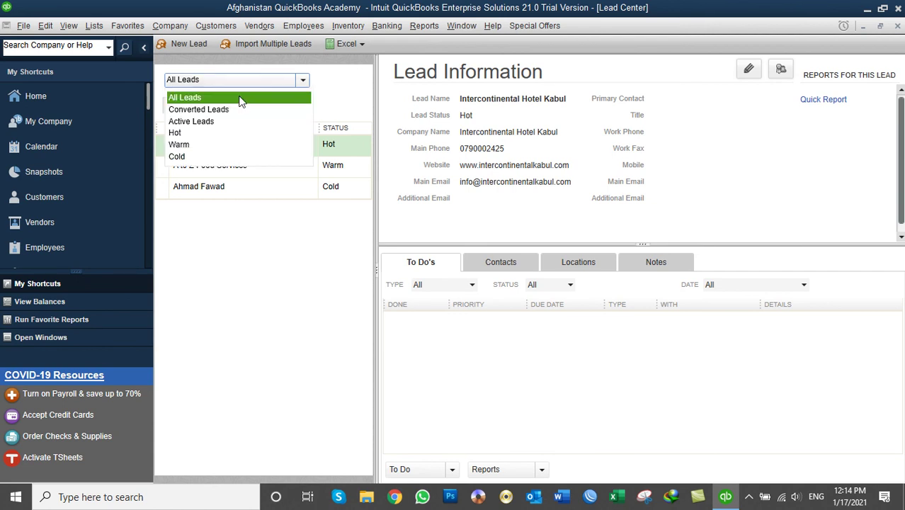
{"action": "left_click", "coordinate": [218, 132]}
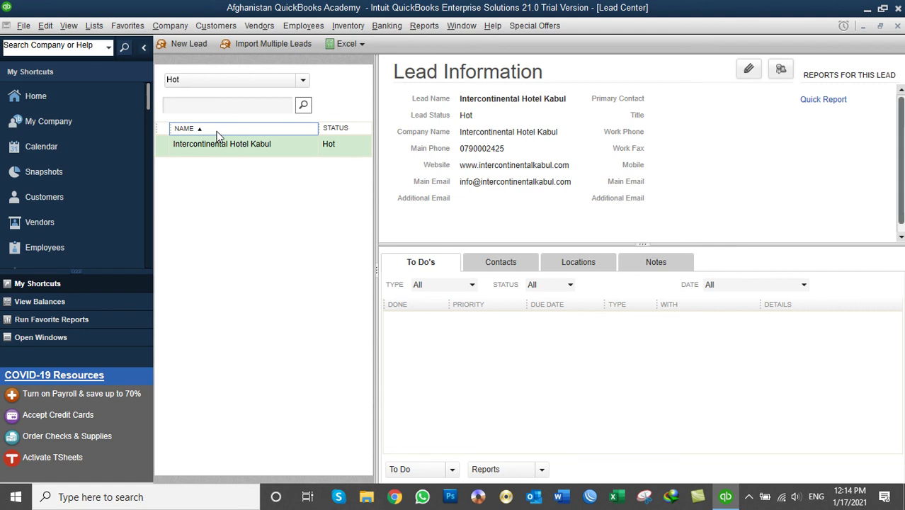
{"action": "left_click", "coordinate": [213, 80]}
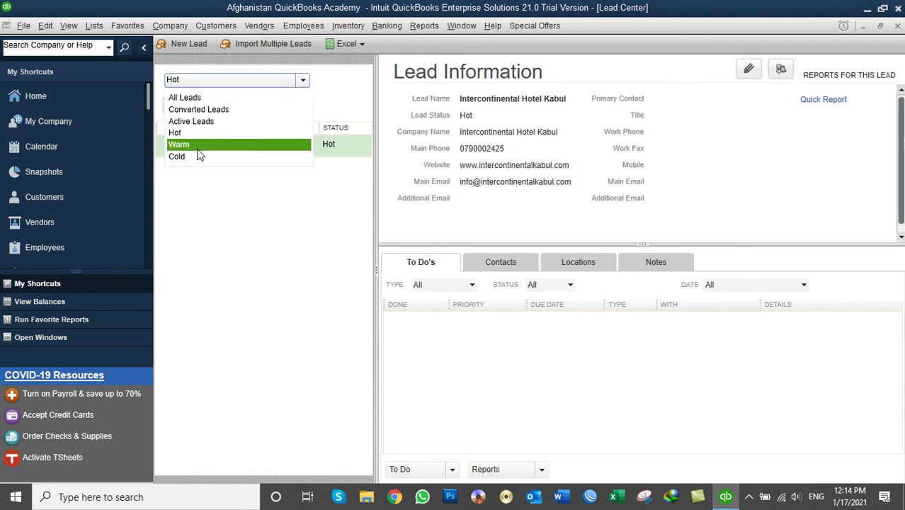
{"action": "left_click", "coordinate": [198, 145]}
{"action": "left_click", "coordinate": [206, 105]}
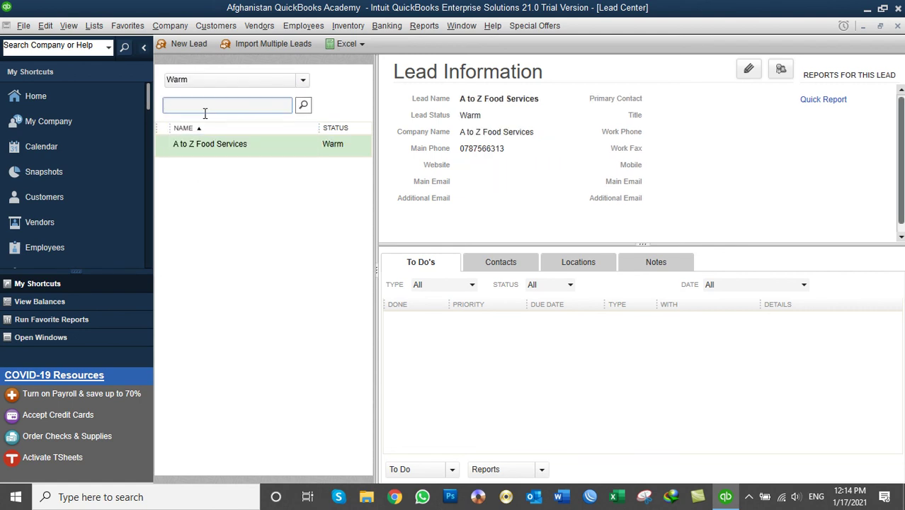
{"action": "left_click", "coordinate": [212, 79]}
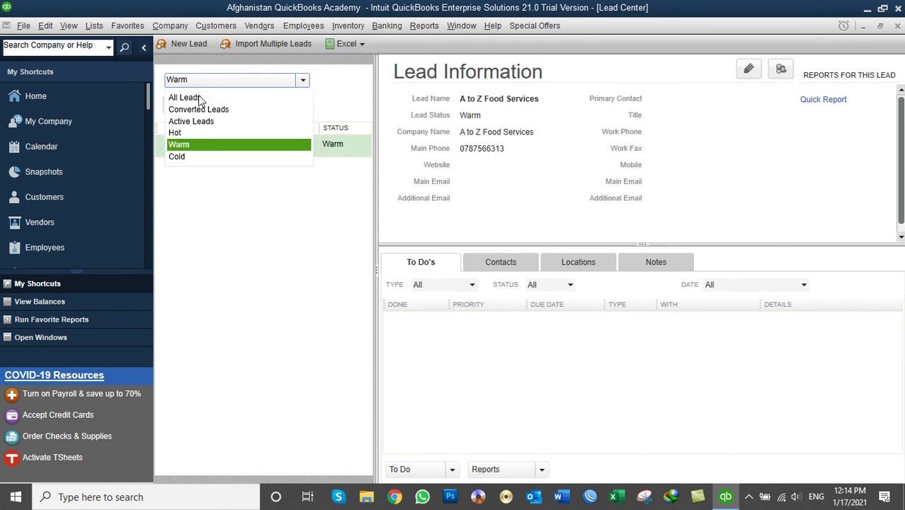
{"action": "left_click", "coordinate": [201, 95]}
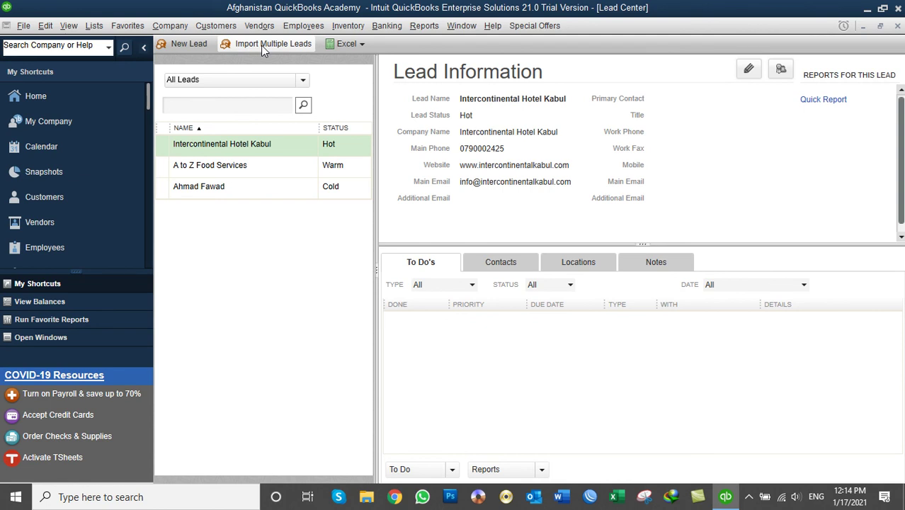
{"action": "left_click", "coordinate": [361, 44]}
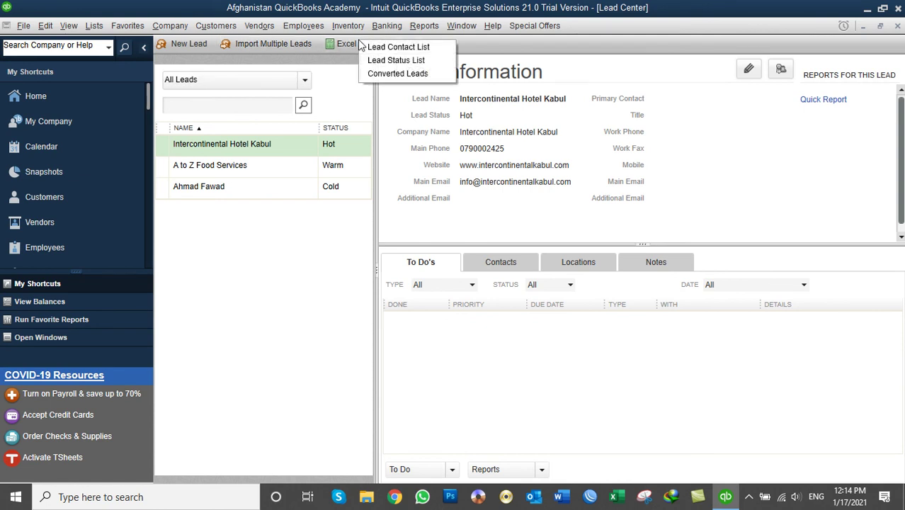
{"action": "left_click", "coordinate": [281, 44]}
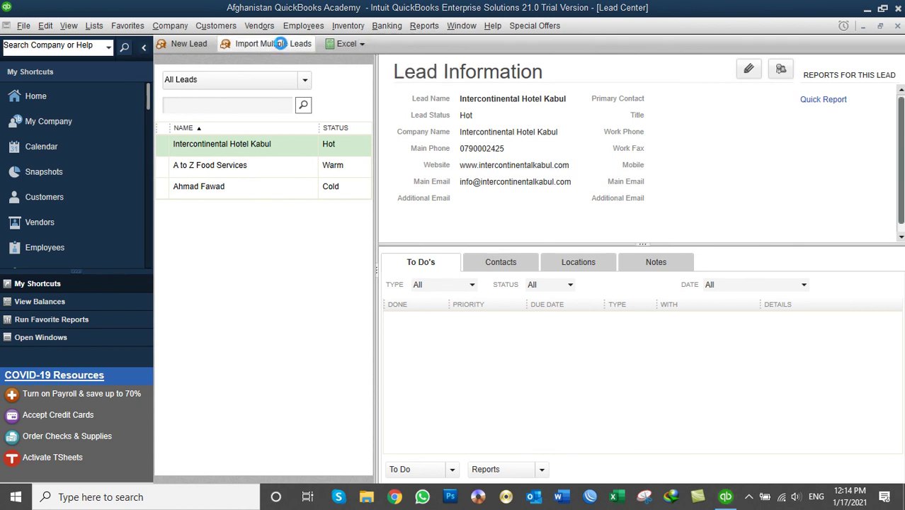
{"action": "left_click_drag", "start_coordinate": [303, 97], "coordinate": [412, 85]}
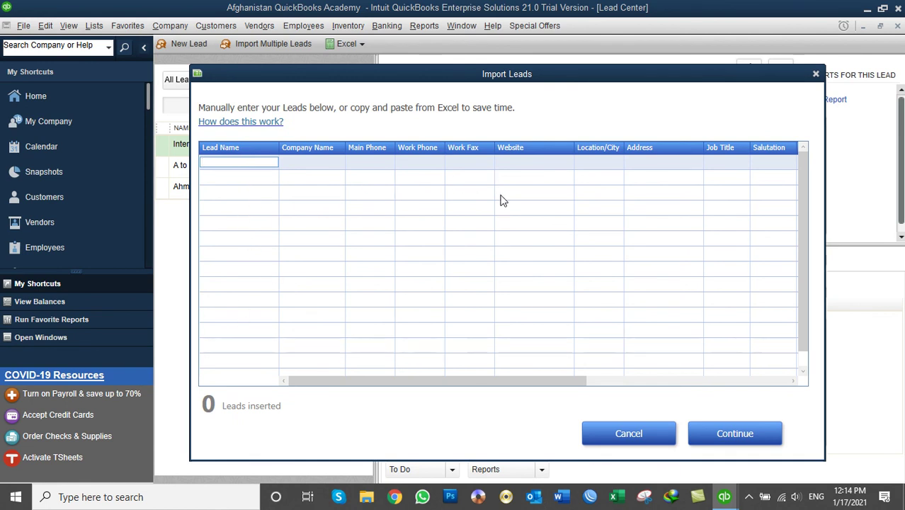
{"action": "left_click", "coordinate": [629, 434]}
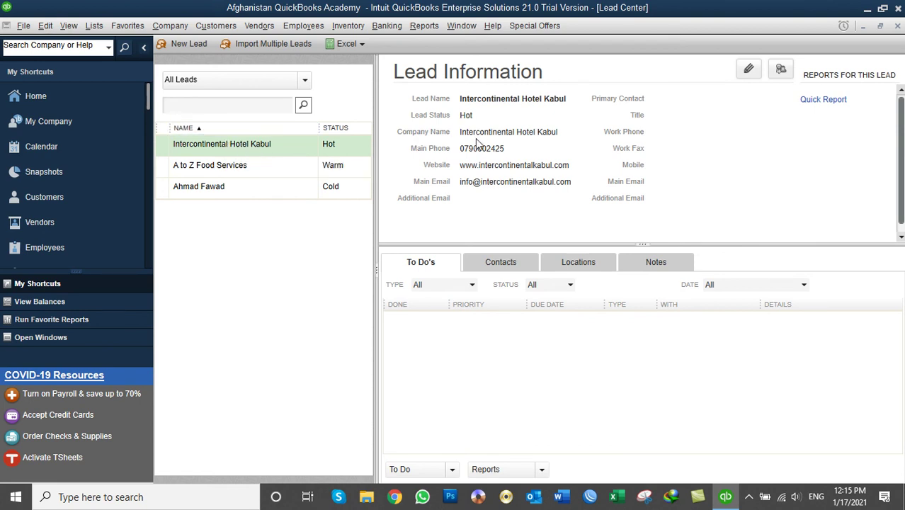
Visit the Customer Center, collapse the shortcuts sidebar, widen the list, and return to the Lead Center.
{"action": "right_click", "coordinate": [268, 147]}
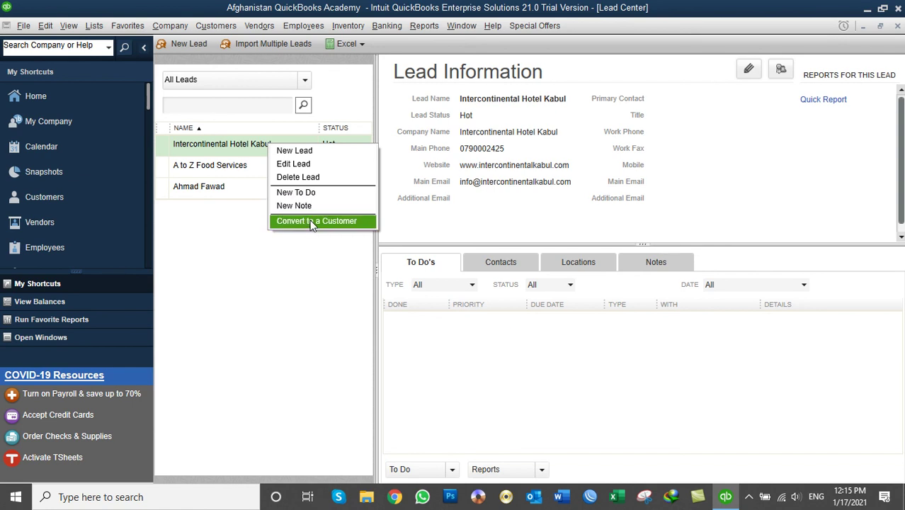
{"action": "left_click", "coordinate": [237, 268]}
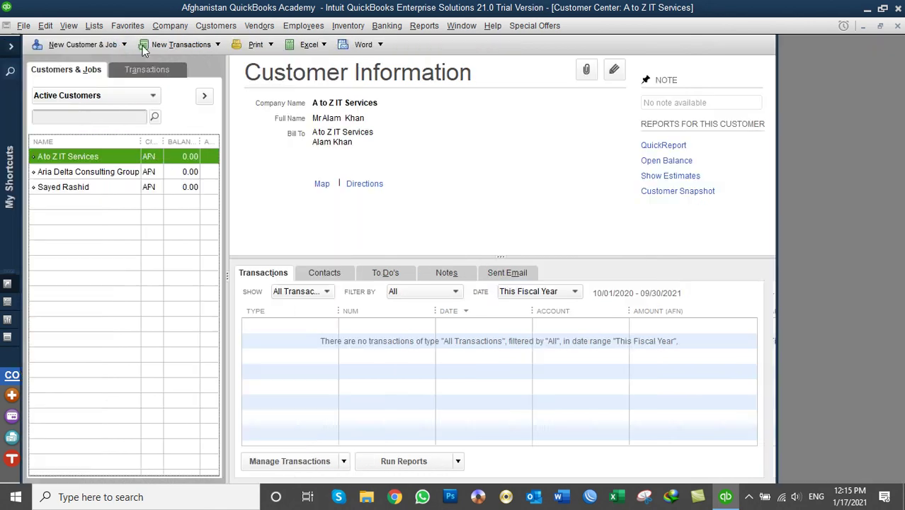
{"action": "left_click", "coordinate": [143, 47]}
{"action": "left_click_drag", "start_coordinate": [226, 160], "coordinate": [264, 176]}
{"action": "left_click", "coordinate": [255, 27]}
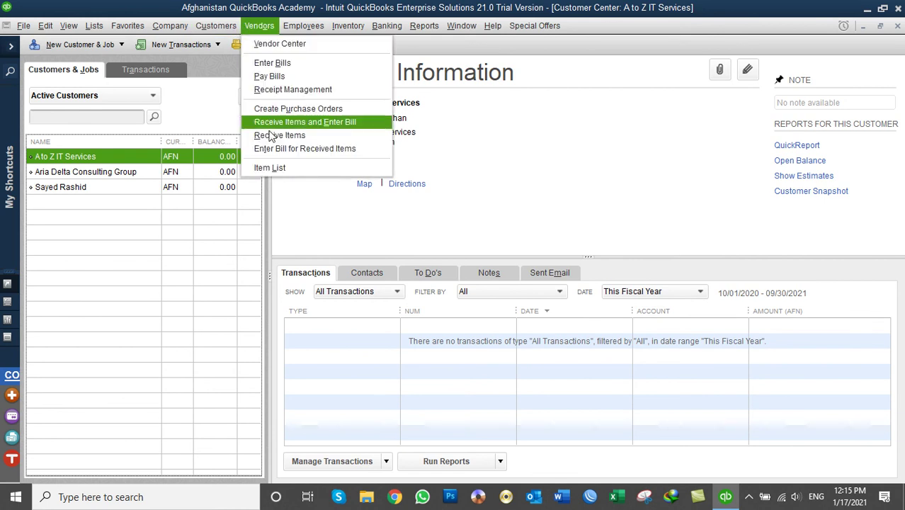
{"action": "mouse_move", "coordinate": [216, 25]}
{"action": "left_click", "coordinate": [239, 210]}
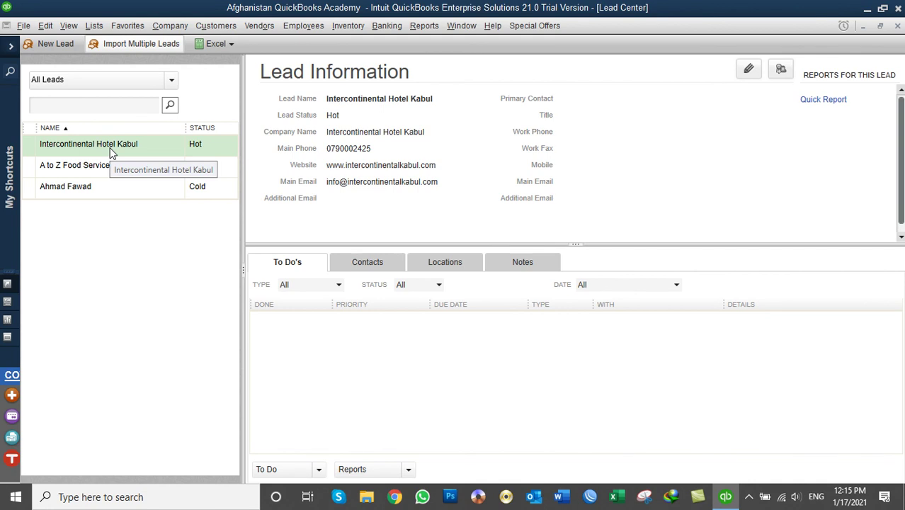
Convert Intercontinental Hotel Kabul to a customer, confirm with Yes, and reopen the Lead Center.
{"action": "right_click", "coordinate": [110, 152]}
{"action": "left_click", "coordinate": [142, 225]}
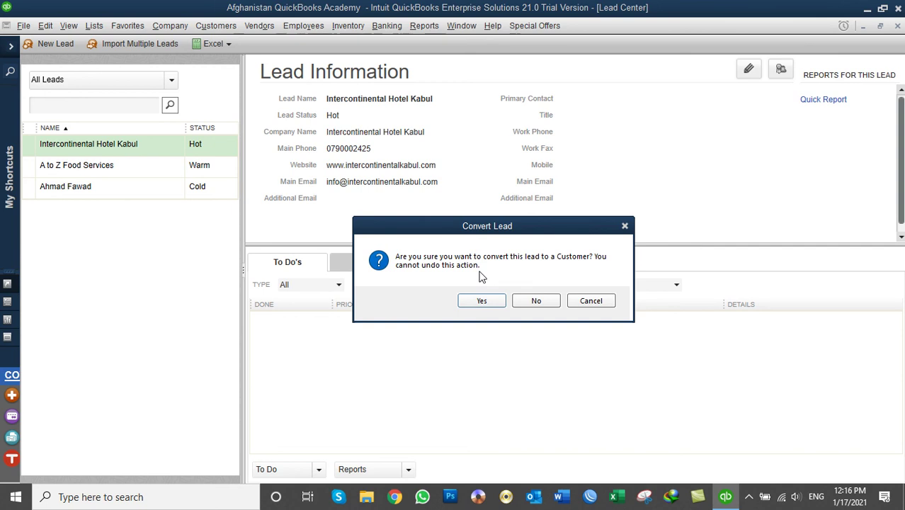
{"action": "left_click", "coordinate": [489, 300]}
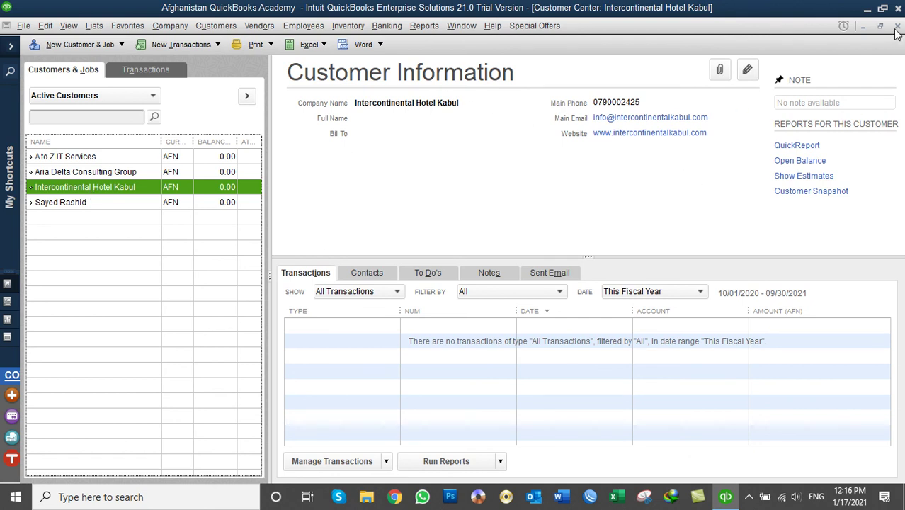
{"action": "left_click", "coordinate": [211, 29]}
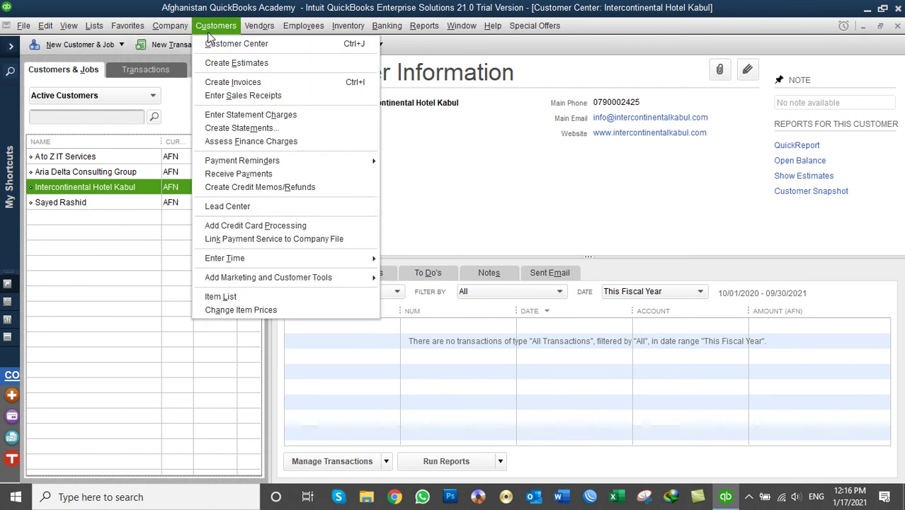
{"action": "left_click", "coordinate": [254, 211]}
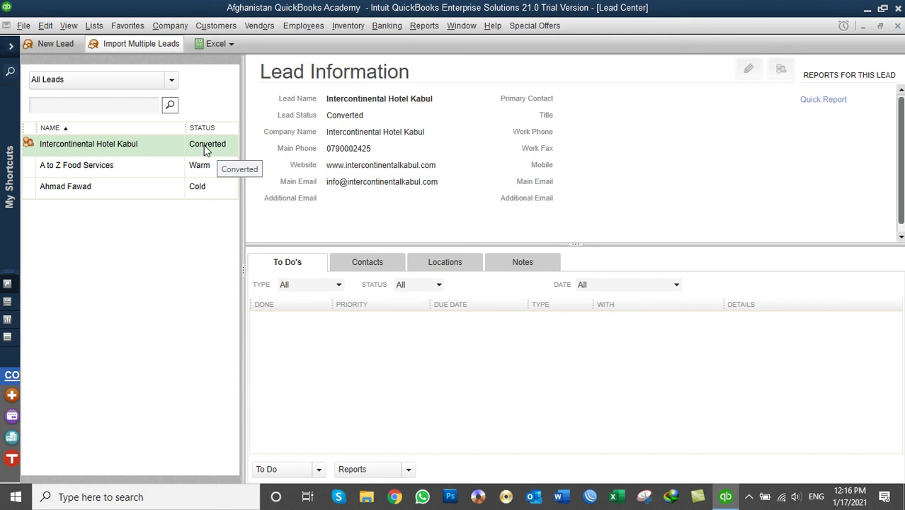
Filter the Lead Center list to Converted Leads, then back to Active Leads.
{"action": "left_click", "coordinate": [114, 81]}
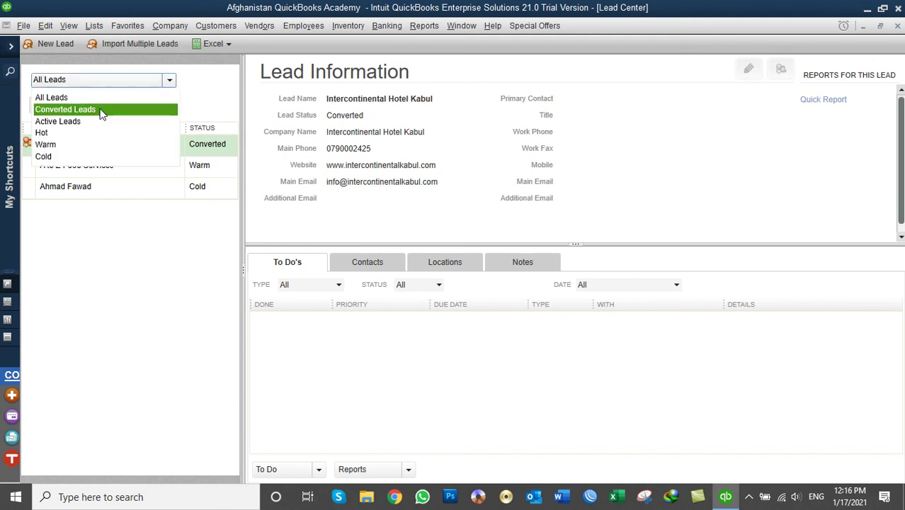
{"action": "left_click", "coordinate": [101, 110]}
{"action": "left_click", "coordinate": [86, 83]}
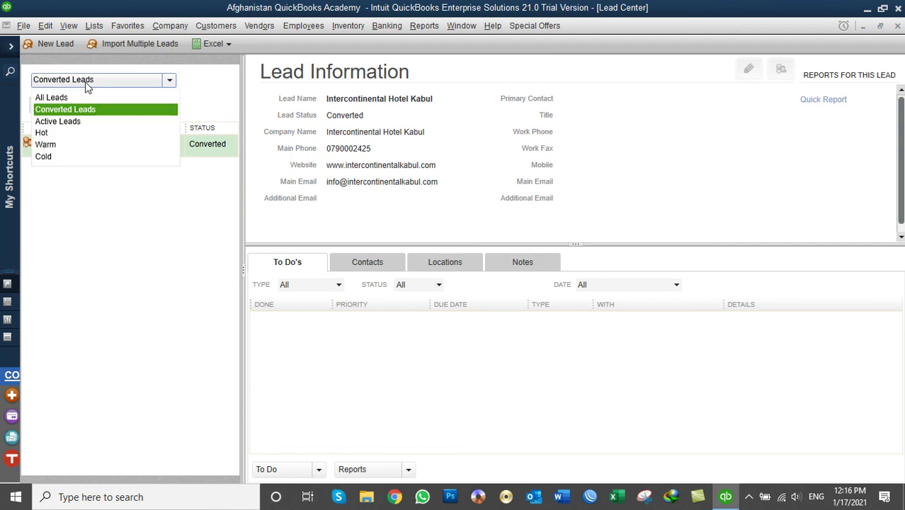
{"action": "left_click", "coordinate": [82, 121]}
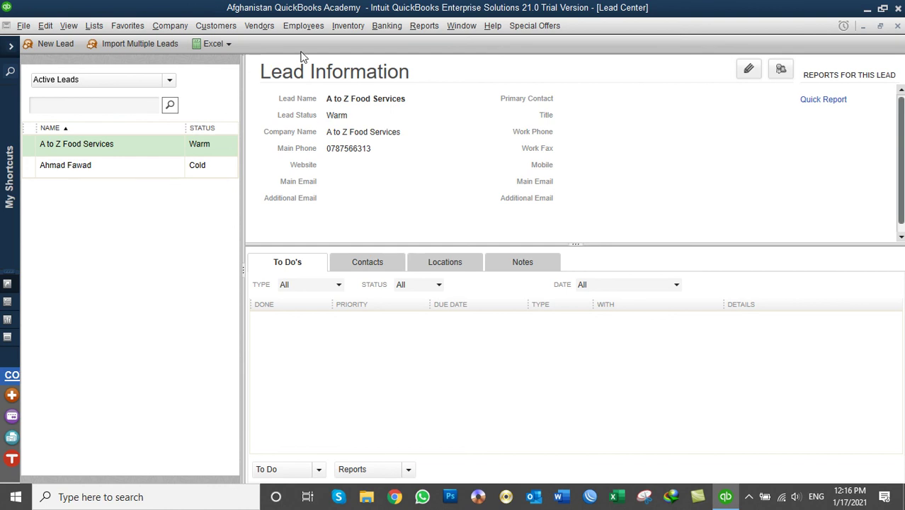
Close the Lead Center and Customer Center, then open the Customers menu.
{"action": "left_click", "coordinate": [895, 27]}
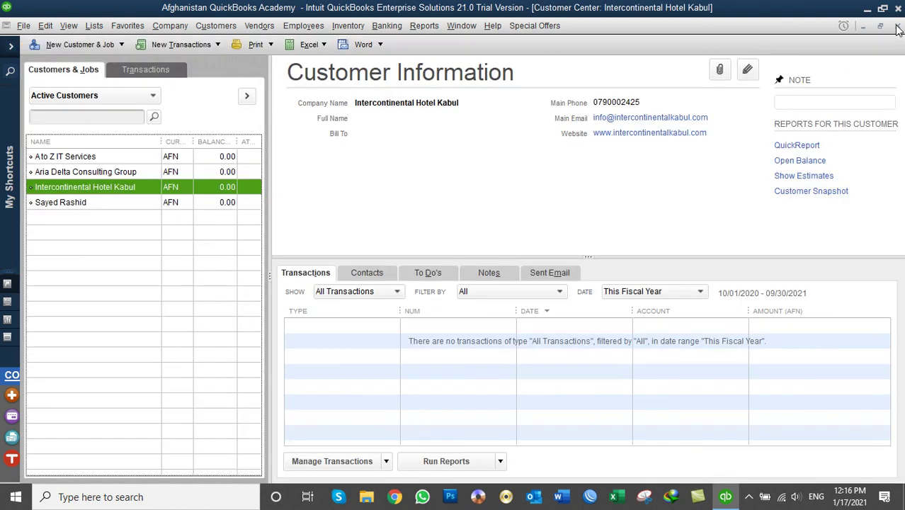
{"action": "left_click", "coordinate": [896, 27]}
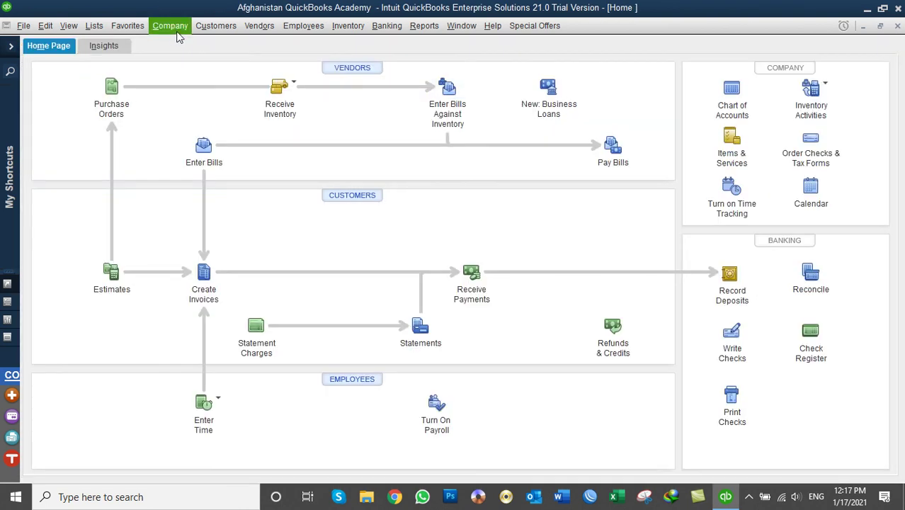
{"action": "left_click", "coordinate": [216, 25]}
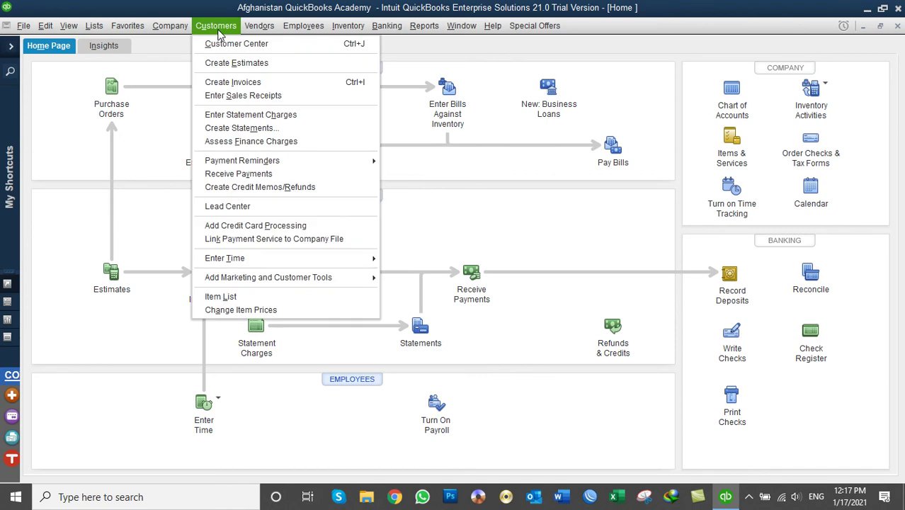